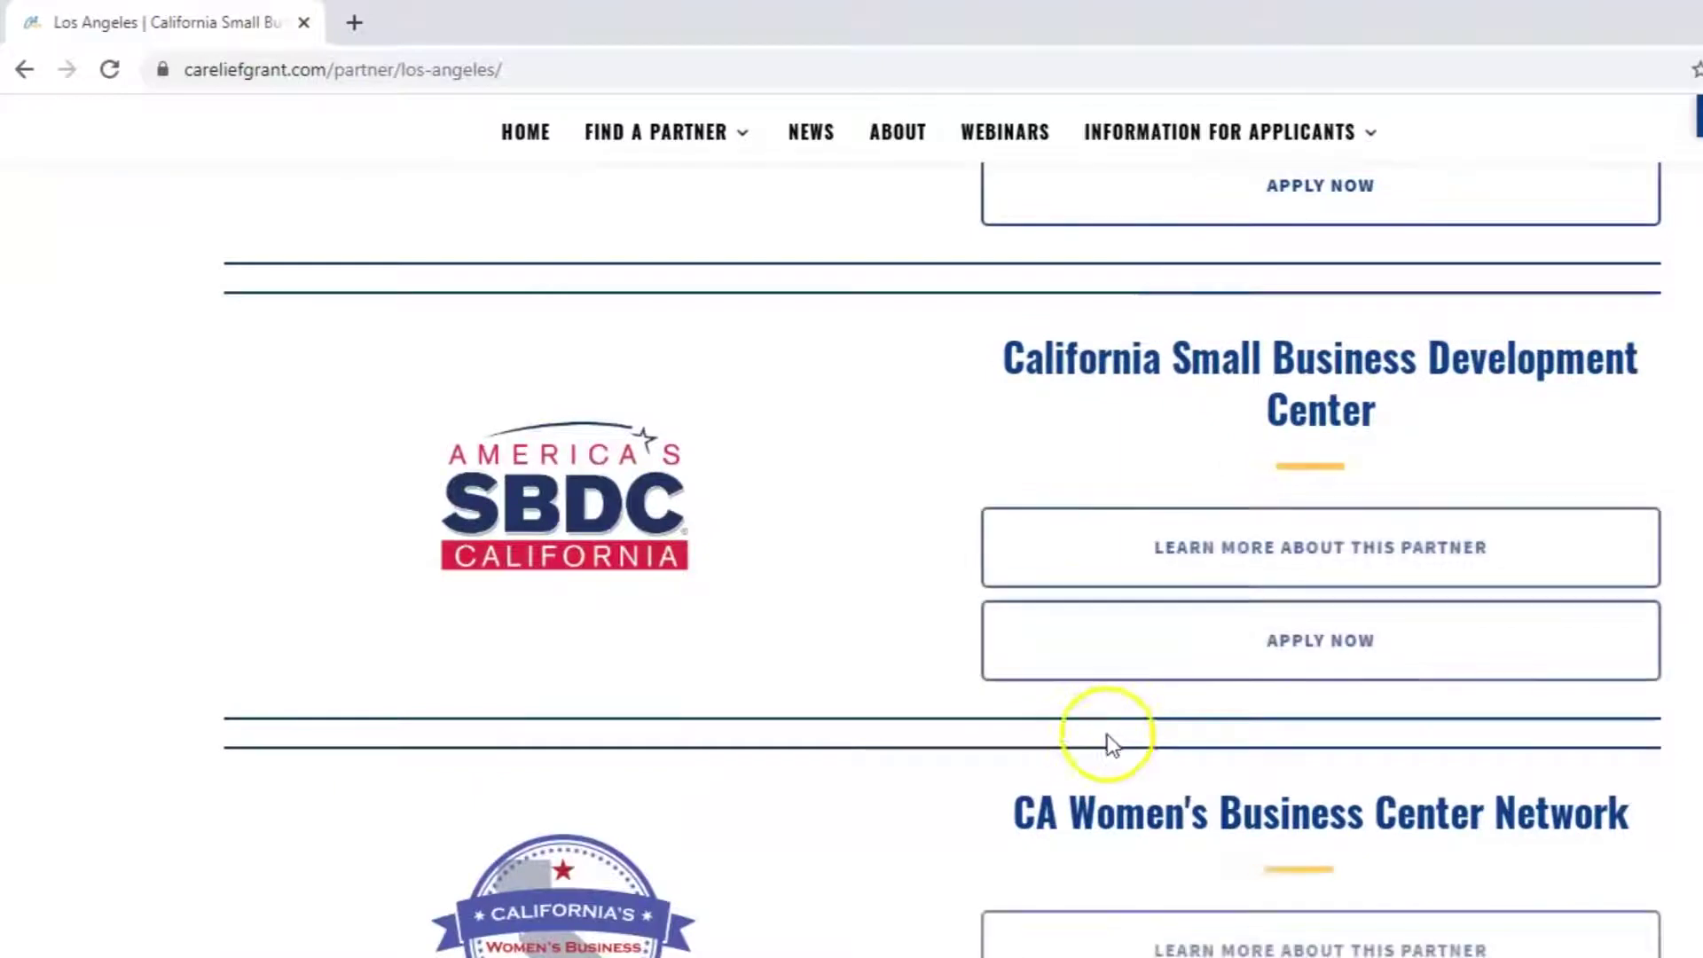
Go to the application site of The Center by Lendistry from the Los Angeles partner list and find its available grants.
scroll(1133, 764, down, 8)
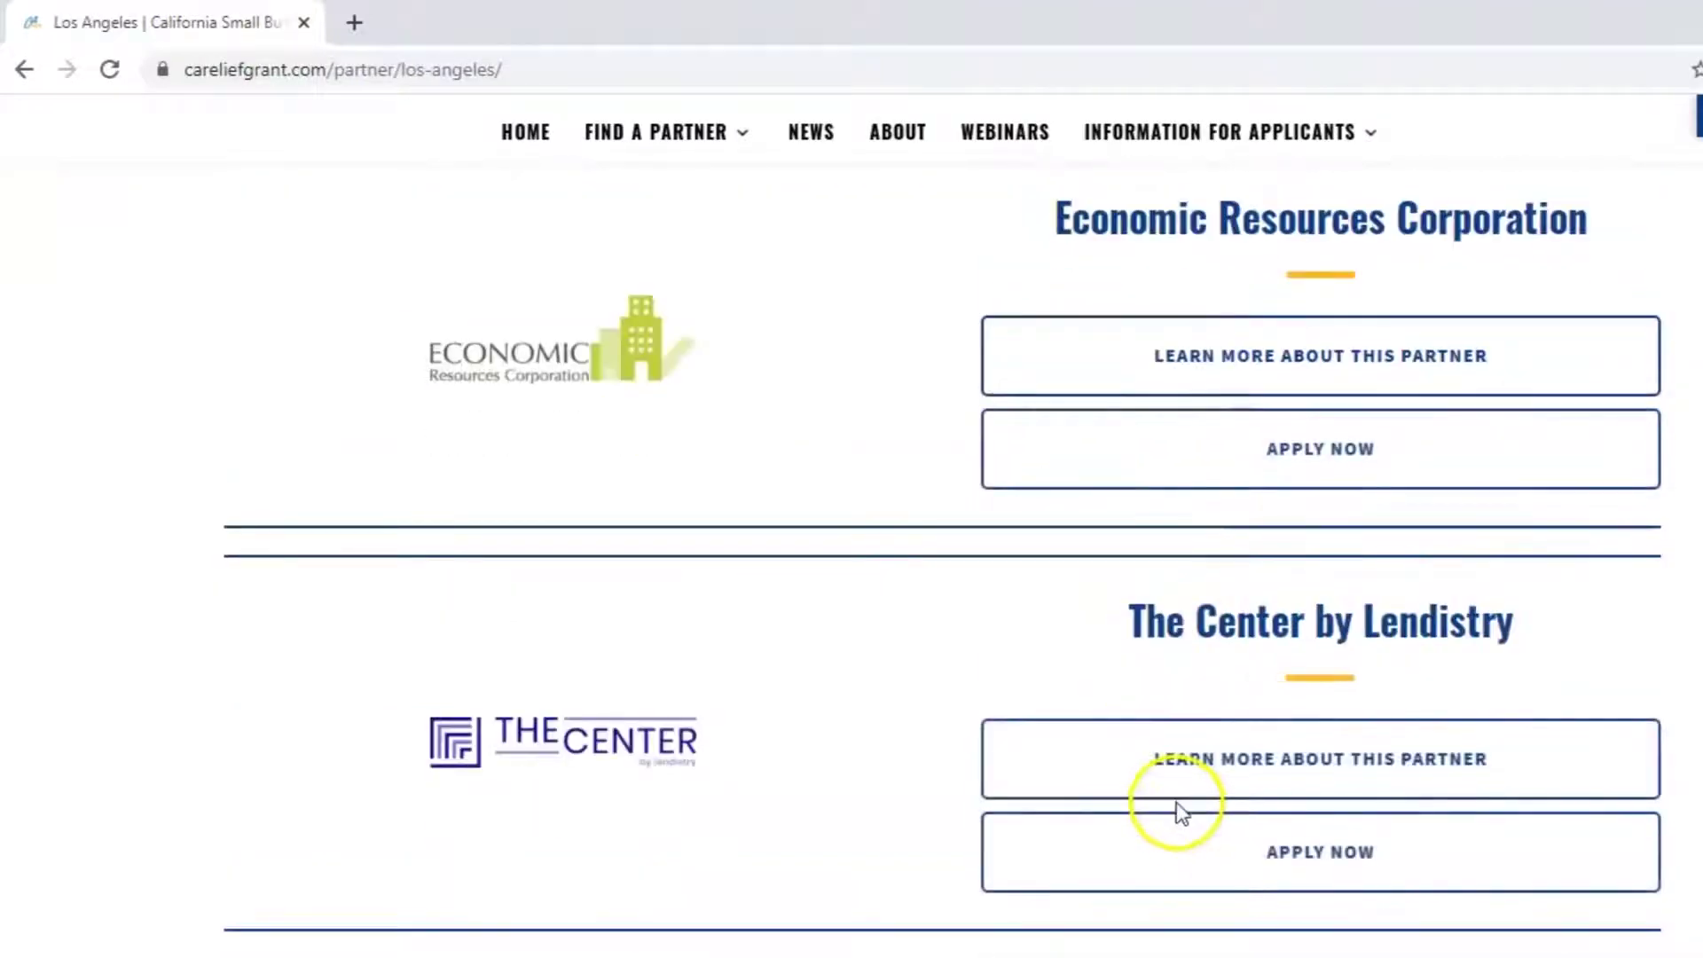
click(1200, 841)
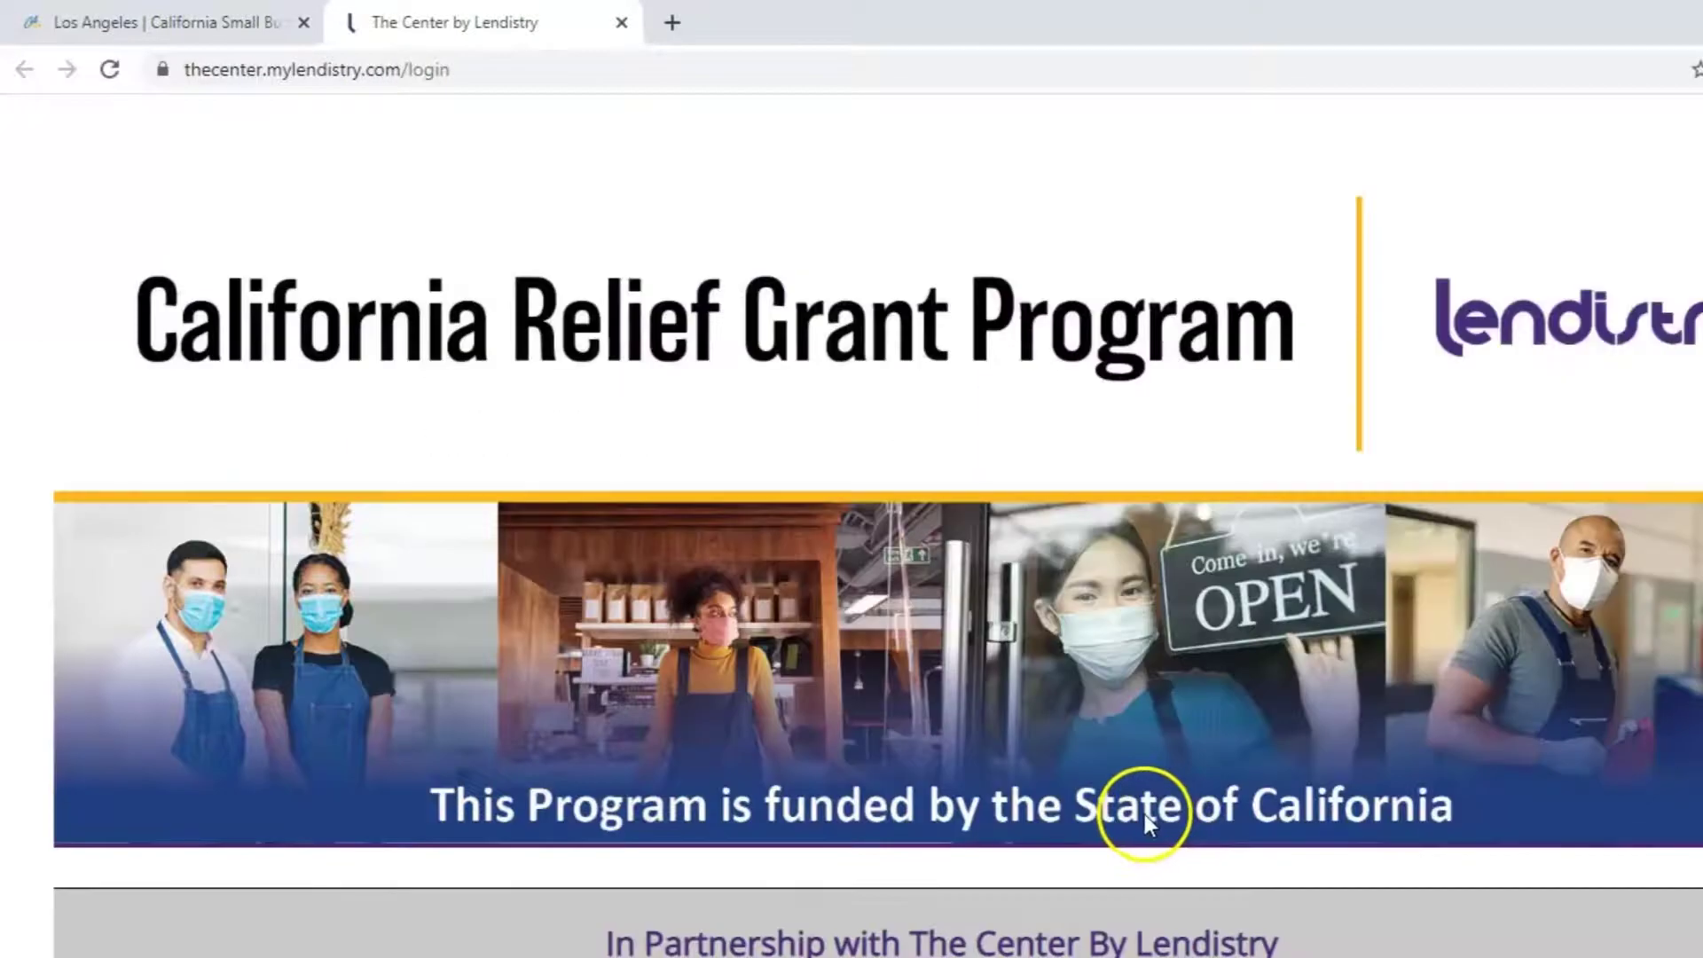
scroll(1125, 794, down, 6)
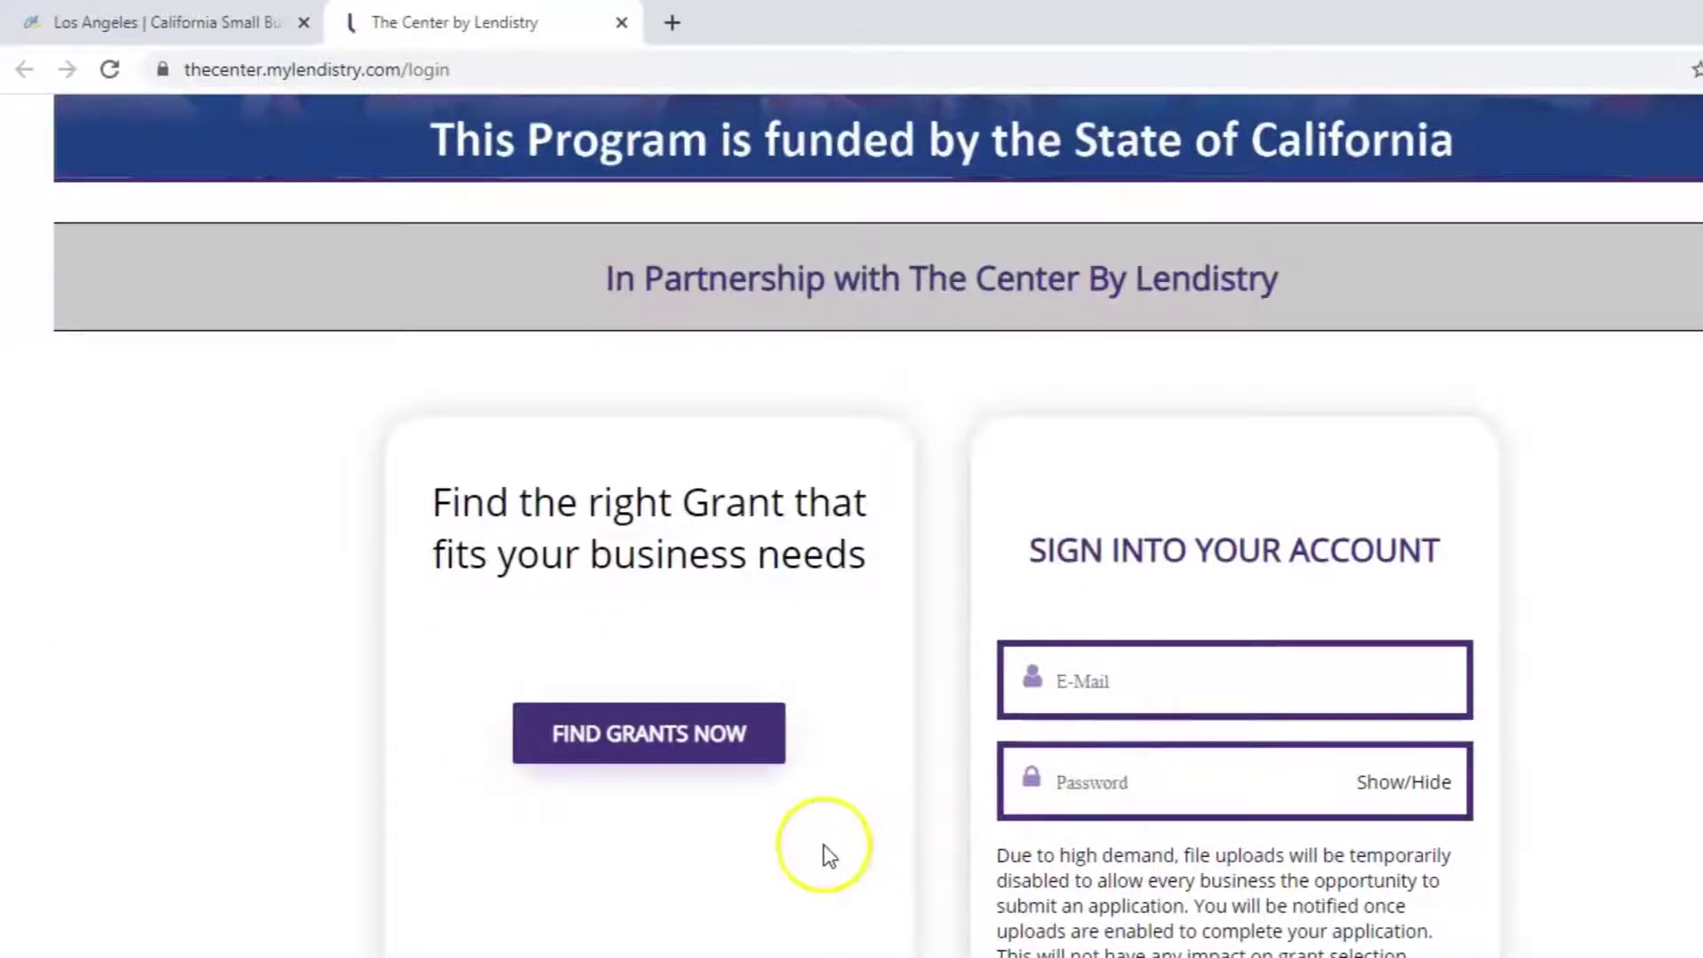
click(735, 761)
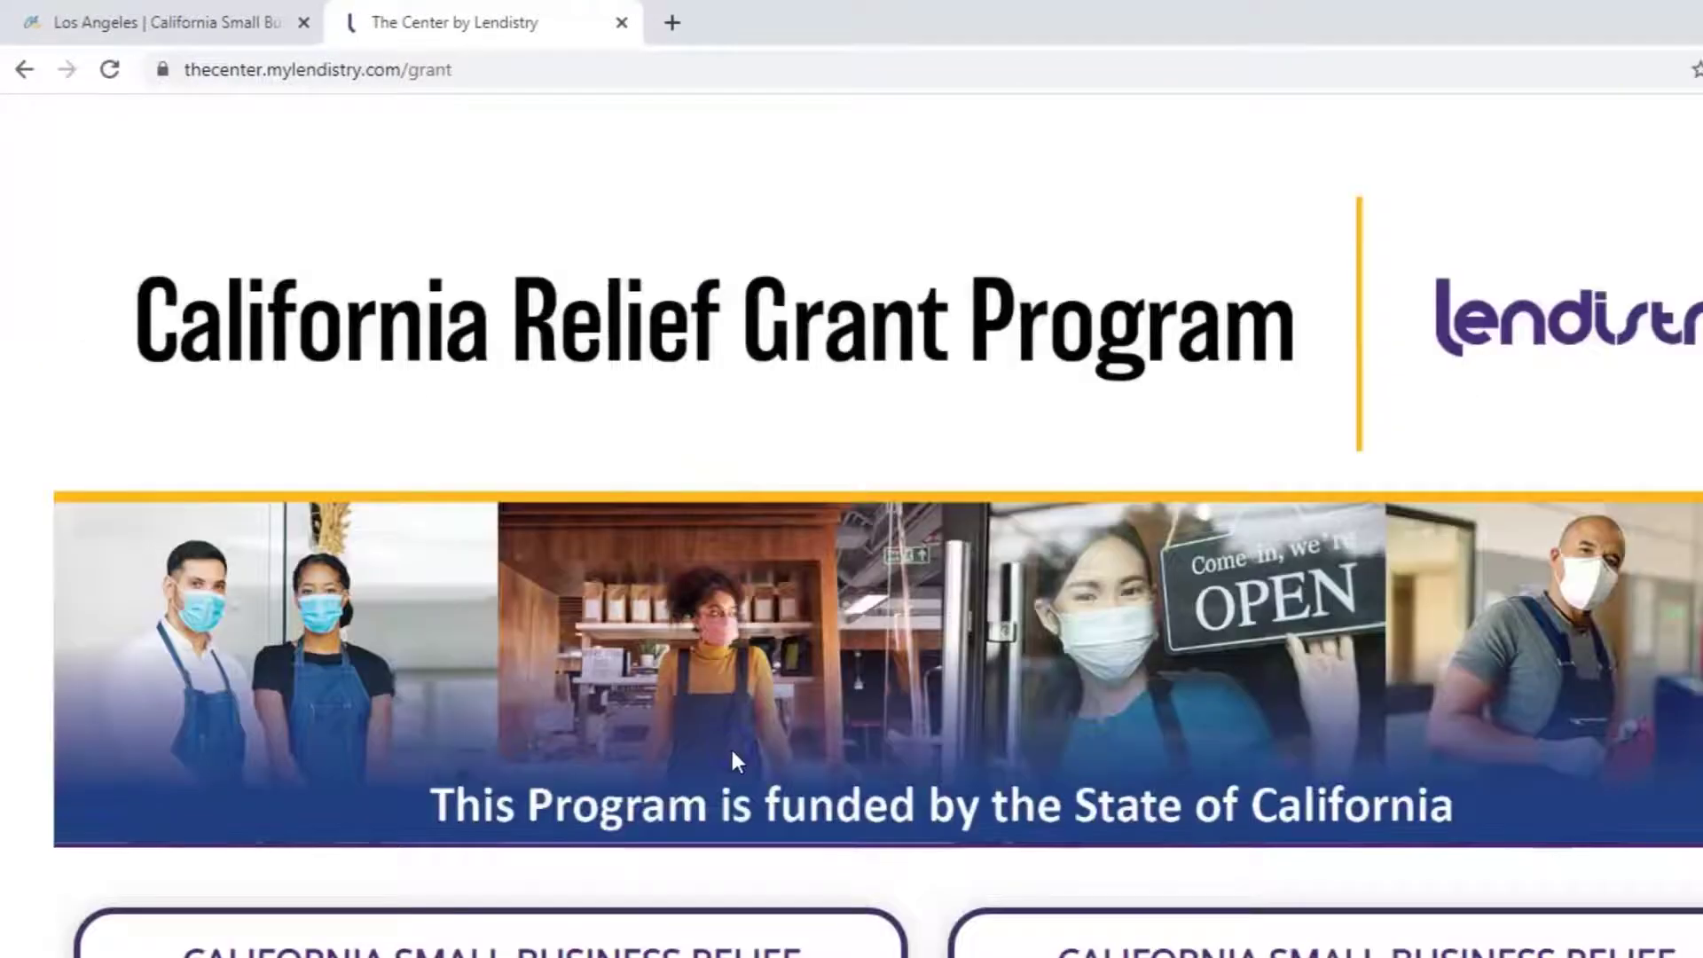
Start an application for the Round 1 California Small Business Relief Grant Program for For-Profits.
scroll(731, 749, down, 4)
scroll(732, 749, down, 4)
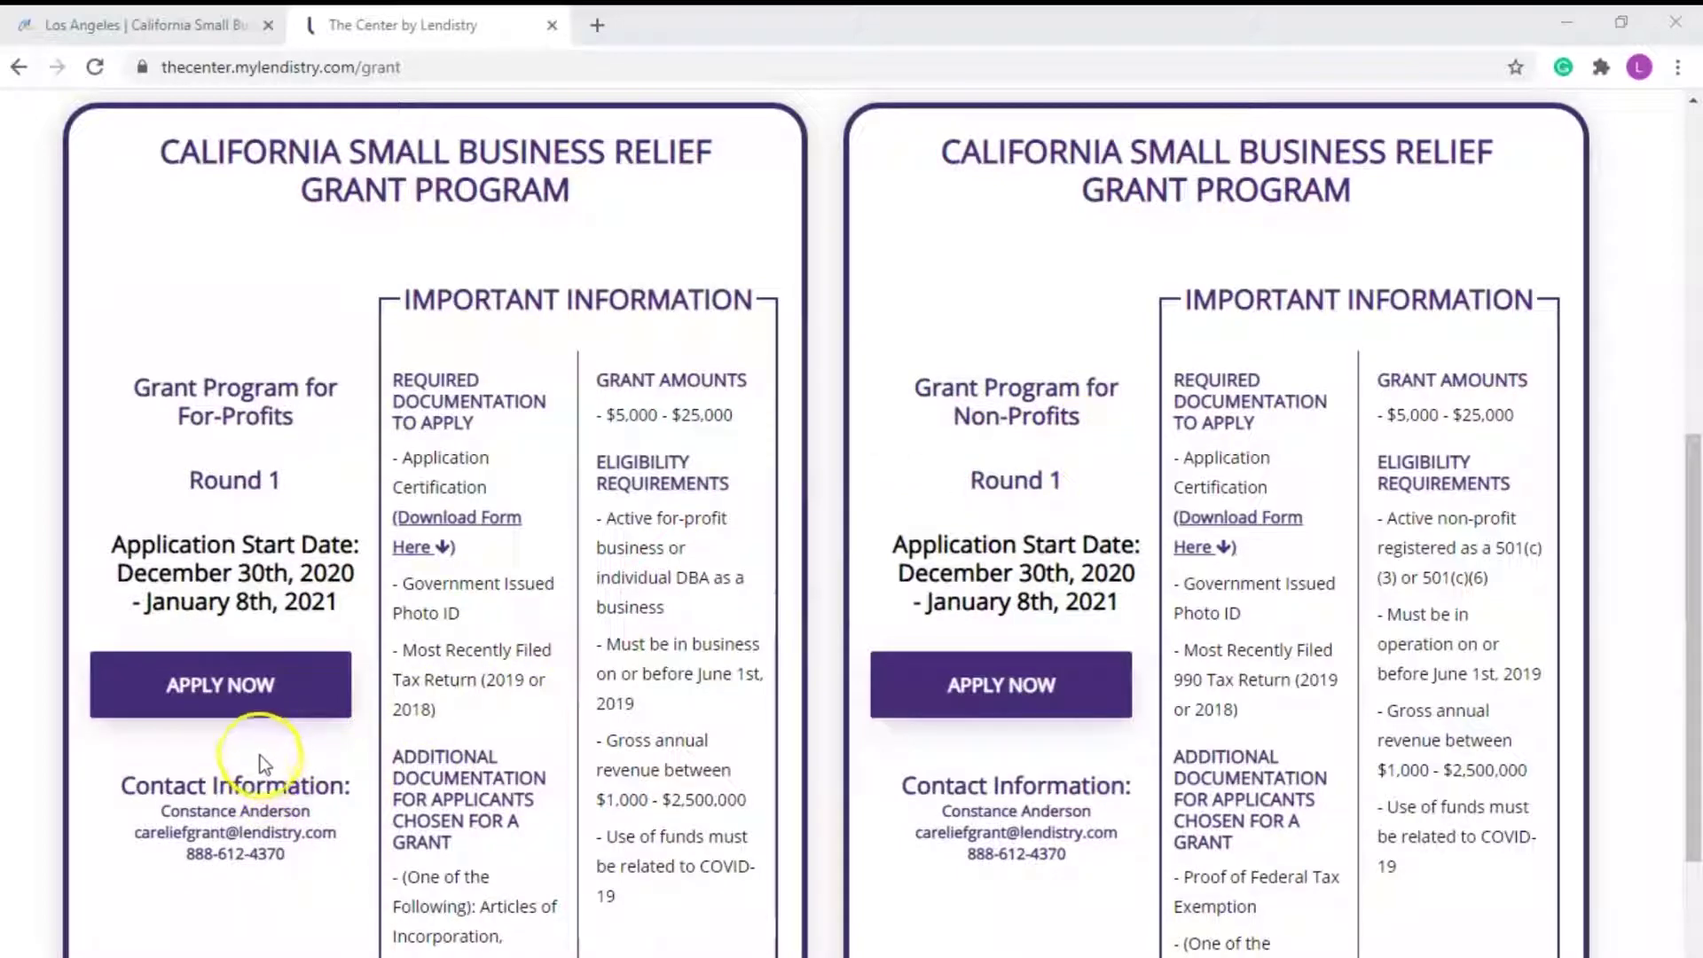
click(236, 696)
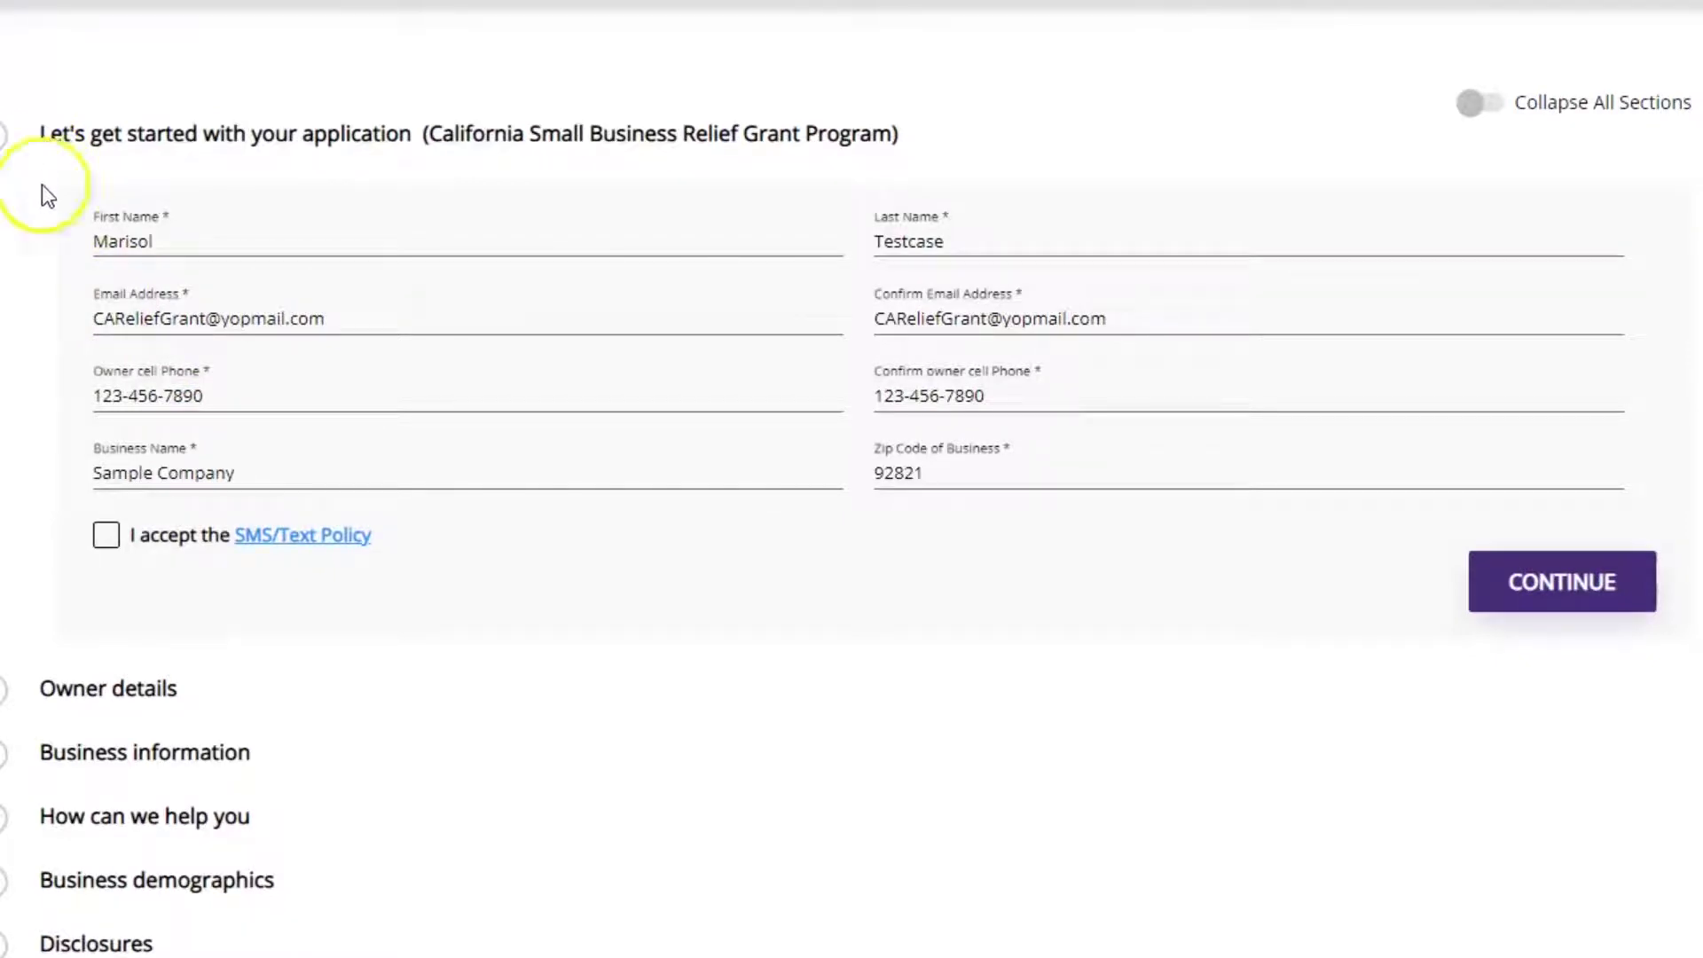
click(103, 320)
drag(103, 320, 309, 336)
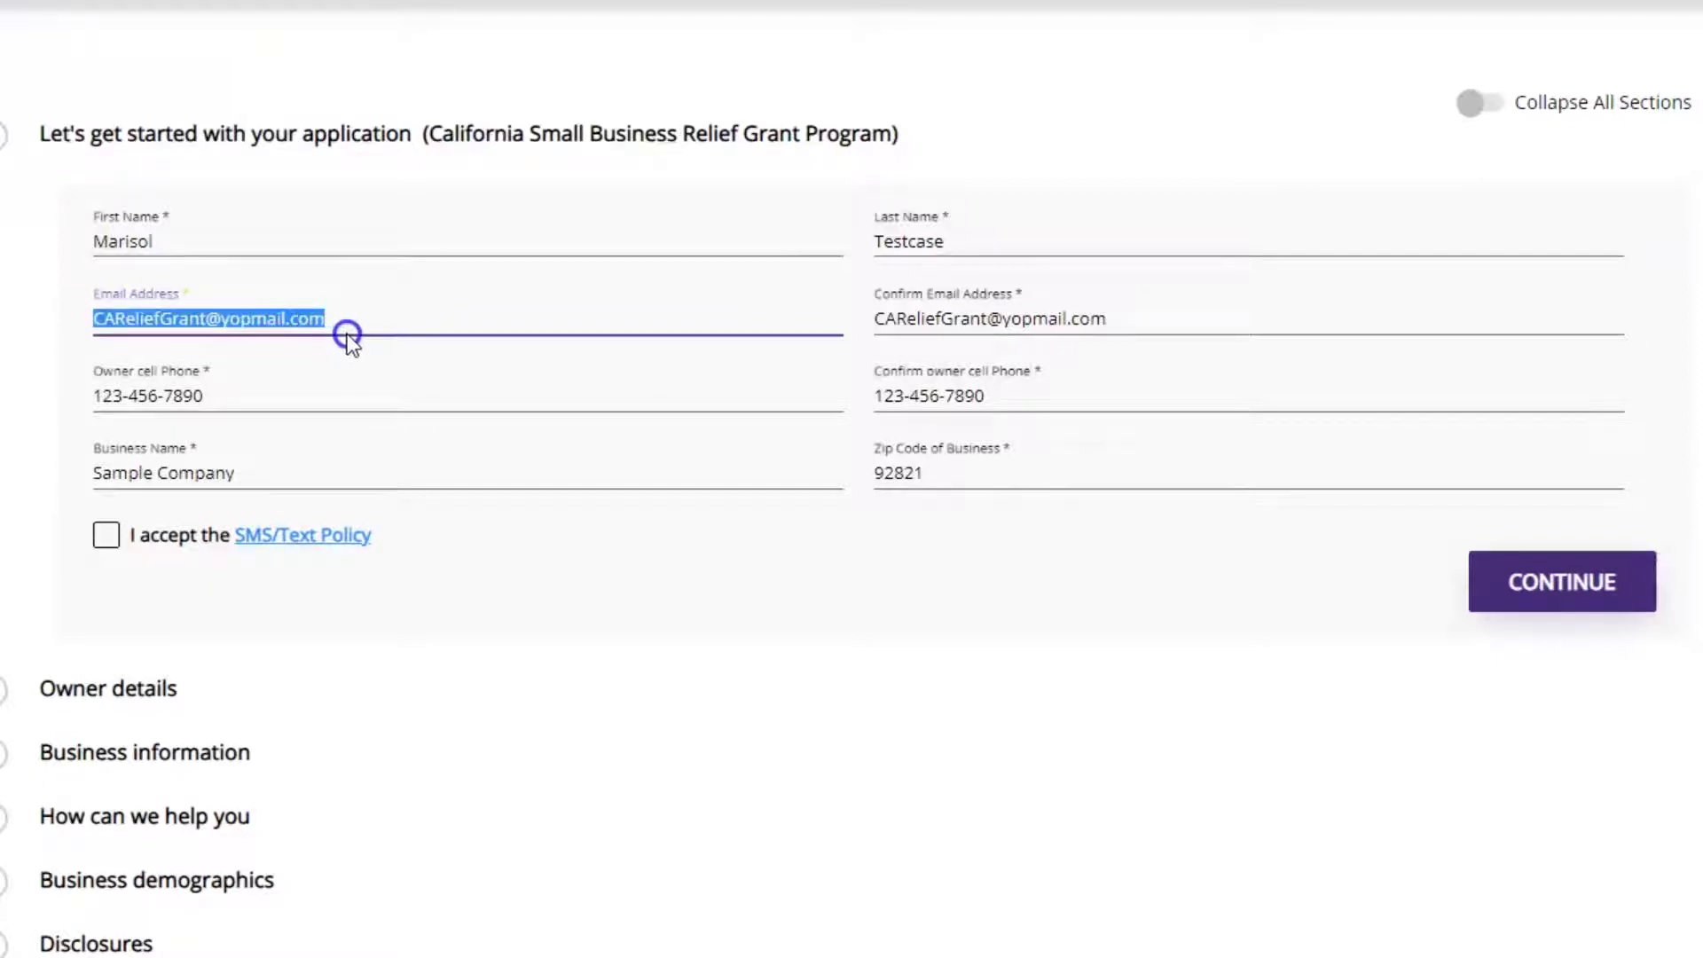
click(340, 318)
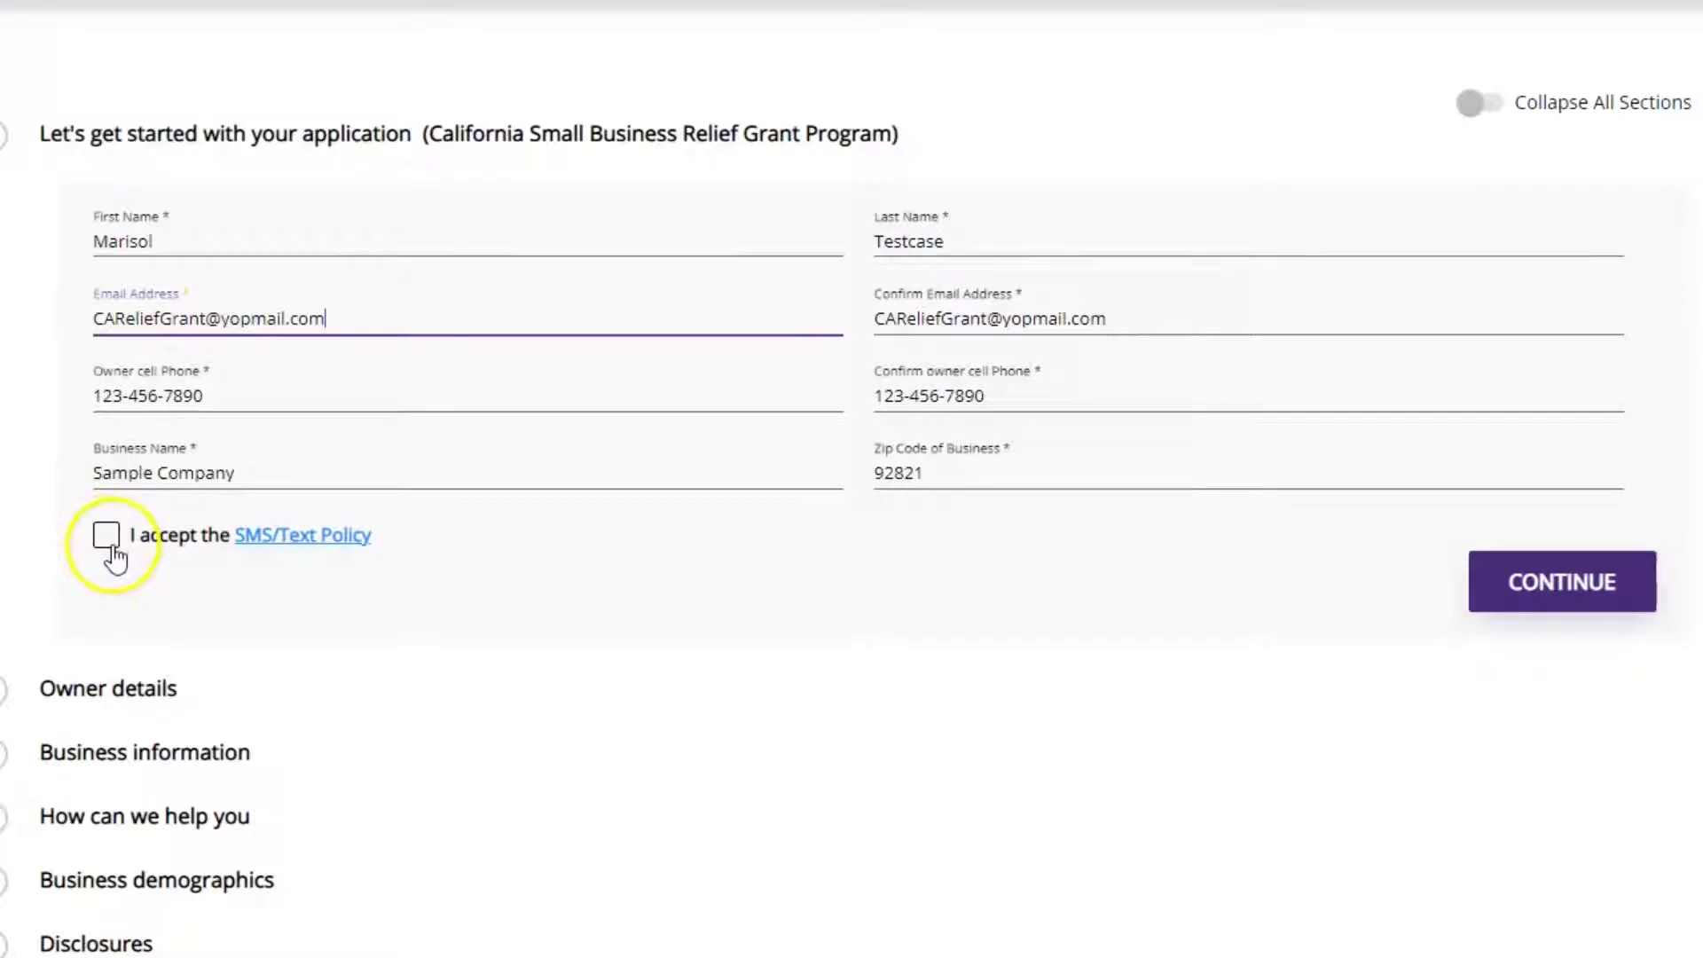
Read the SMS/Text Policy, accept it and continue to the owner details.
mouse_move(284, 551)
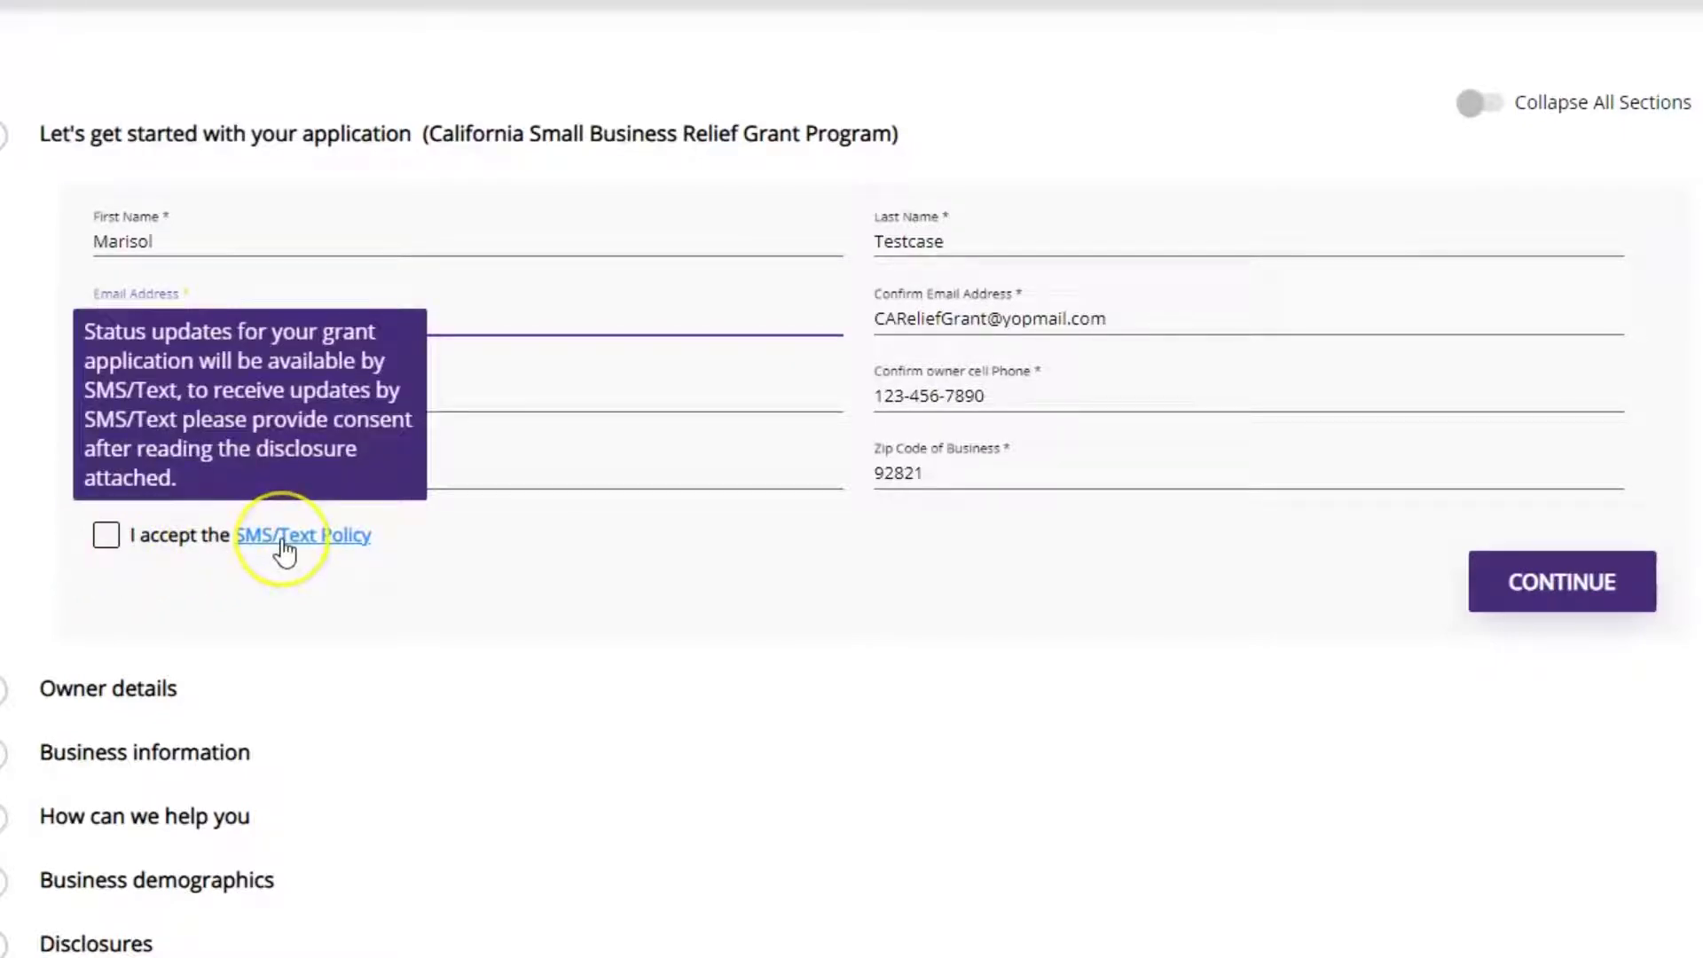
click(282, 545)
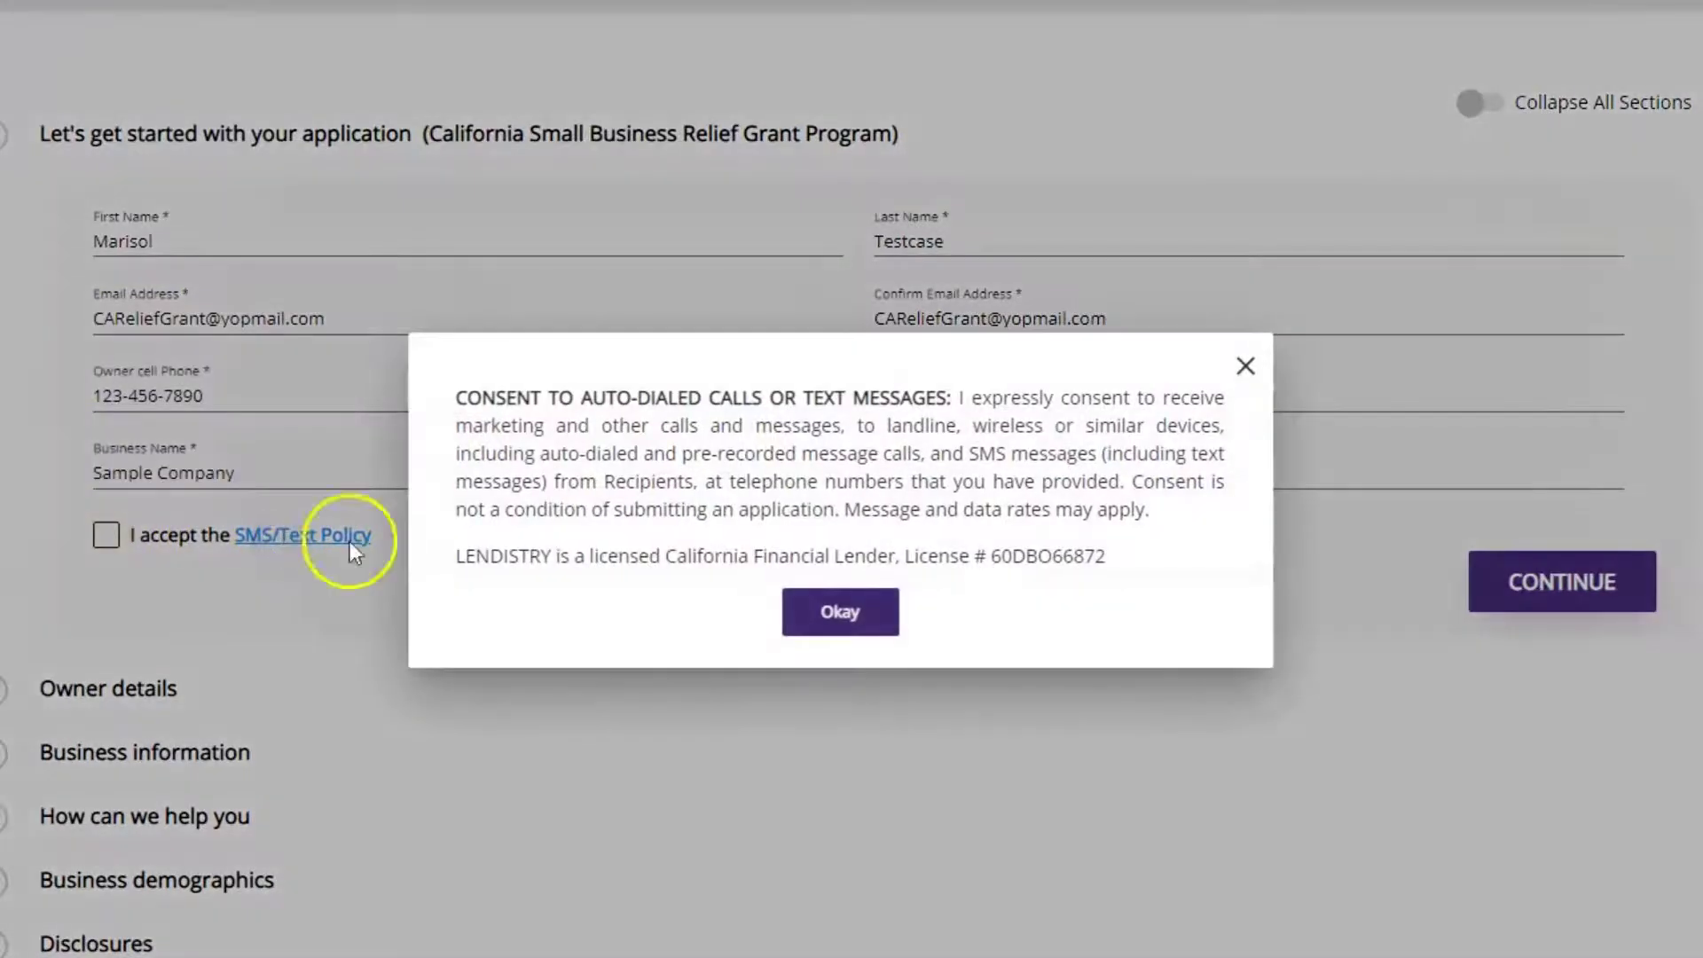
click(880, 614)
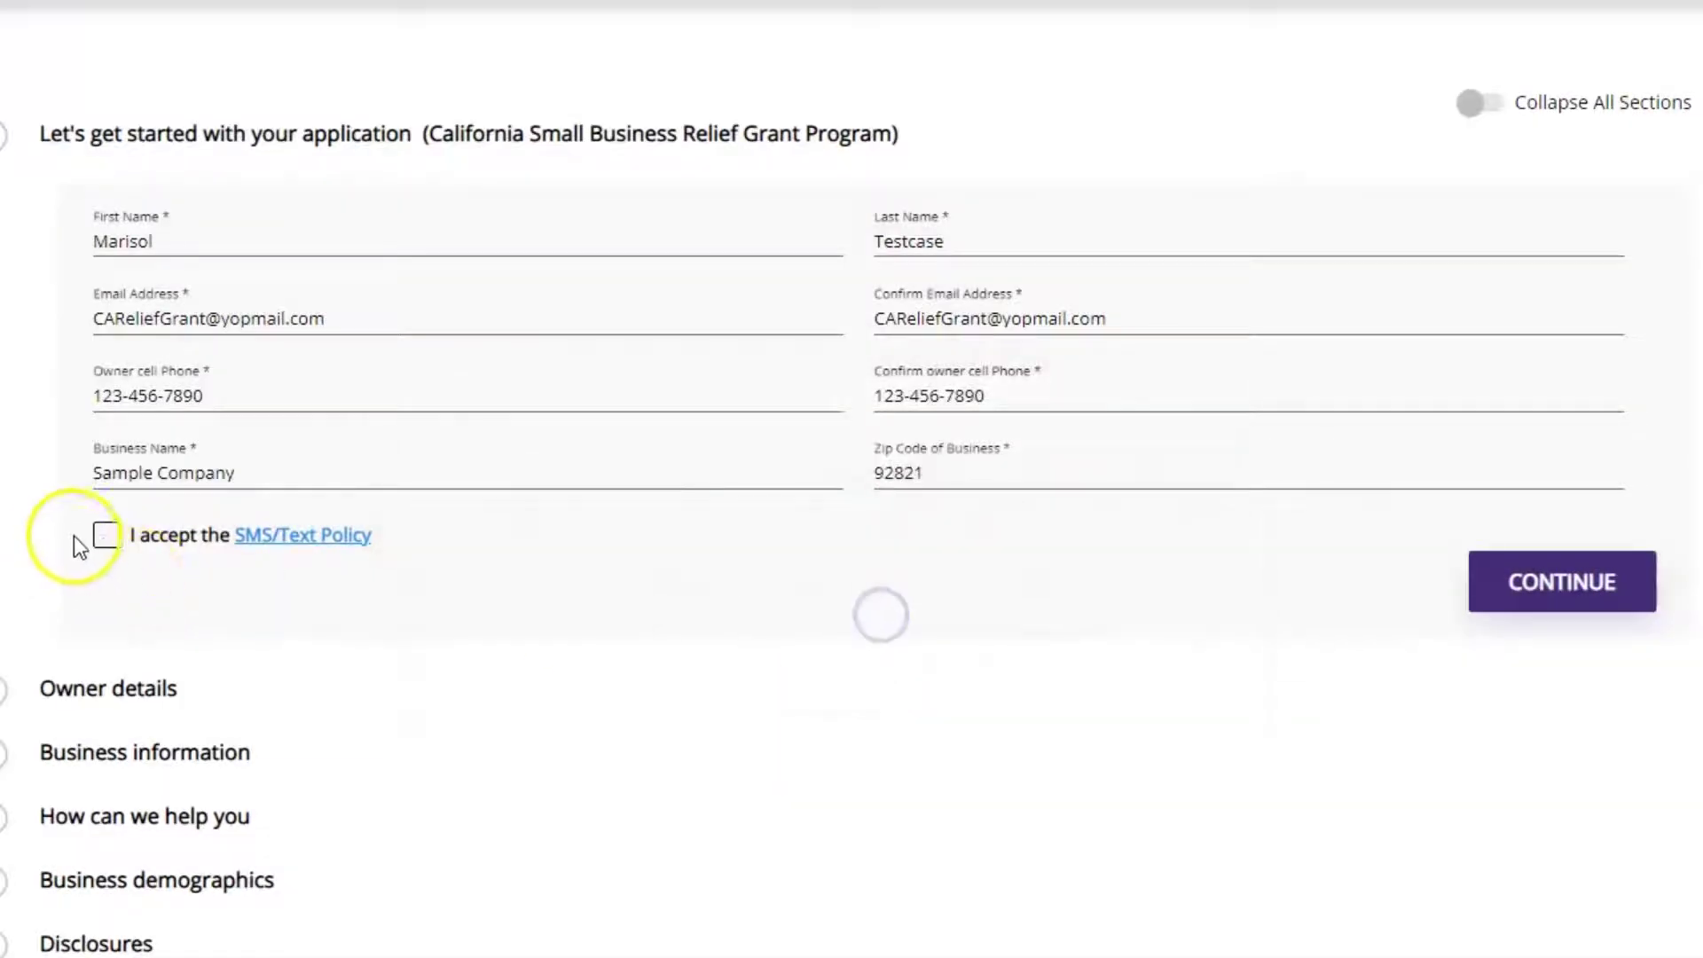
click(105, 538)
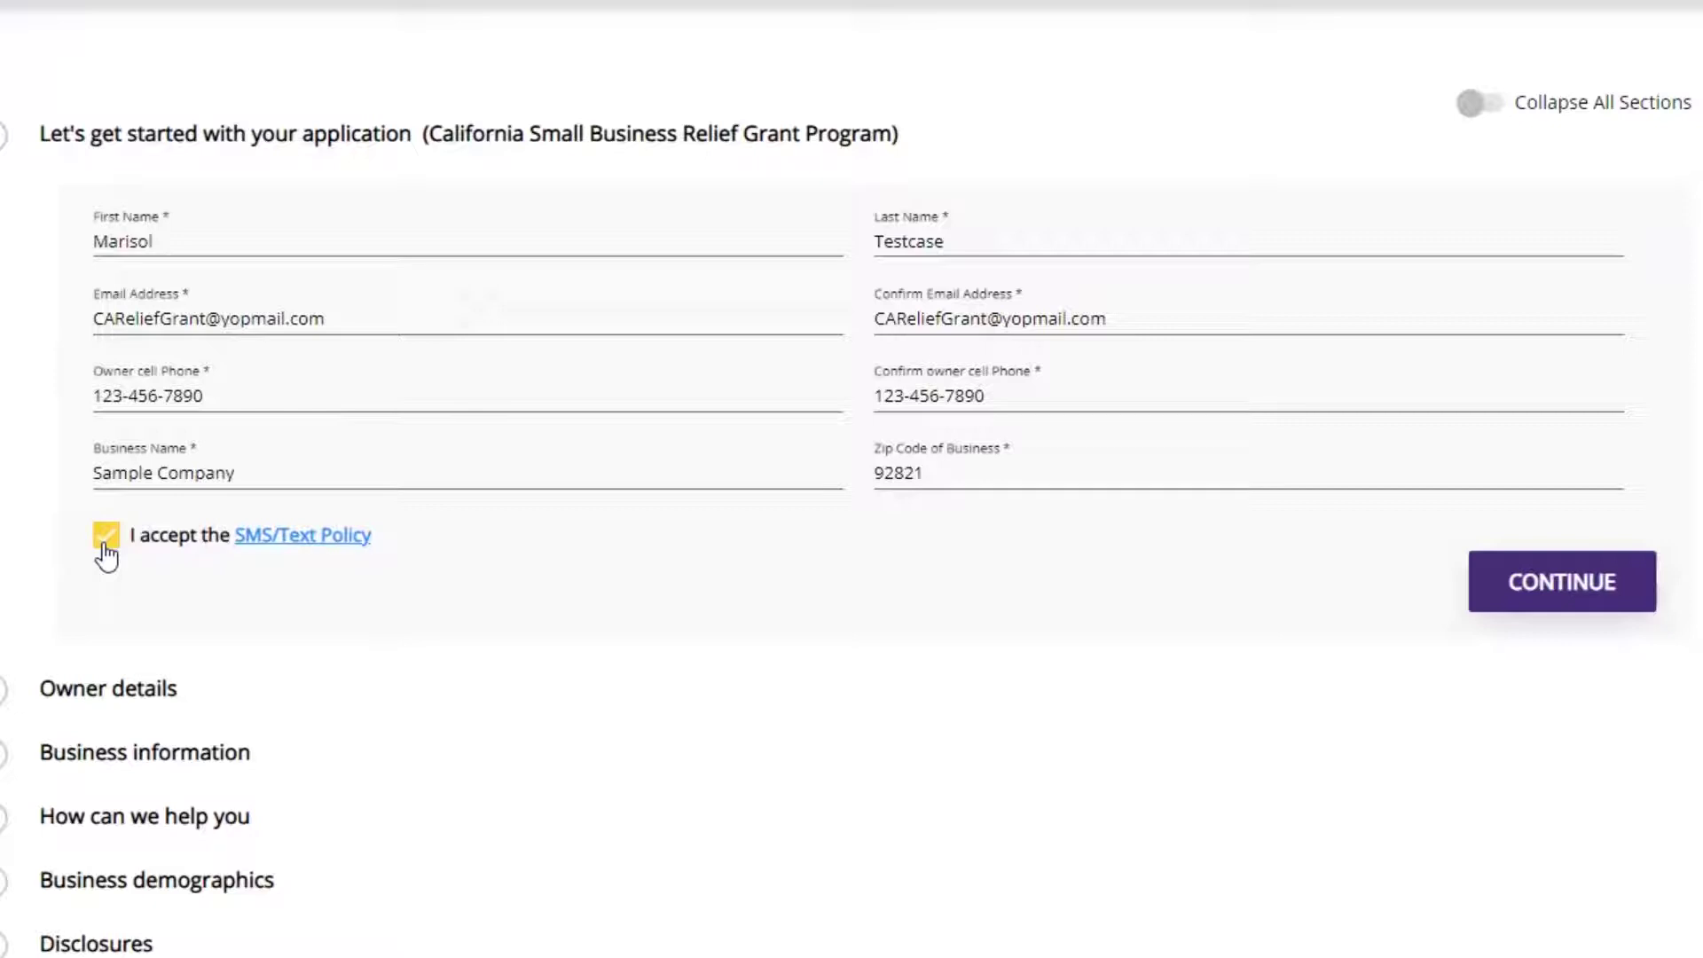
click(106, 539)
click(105, 537)
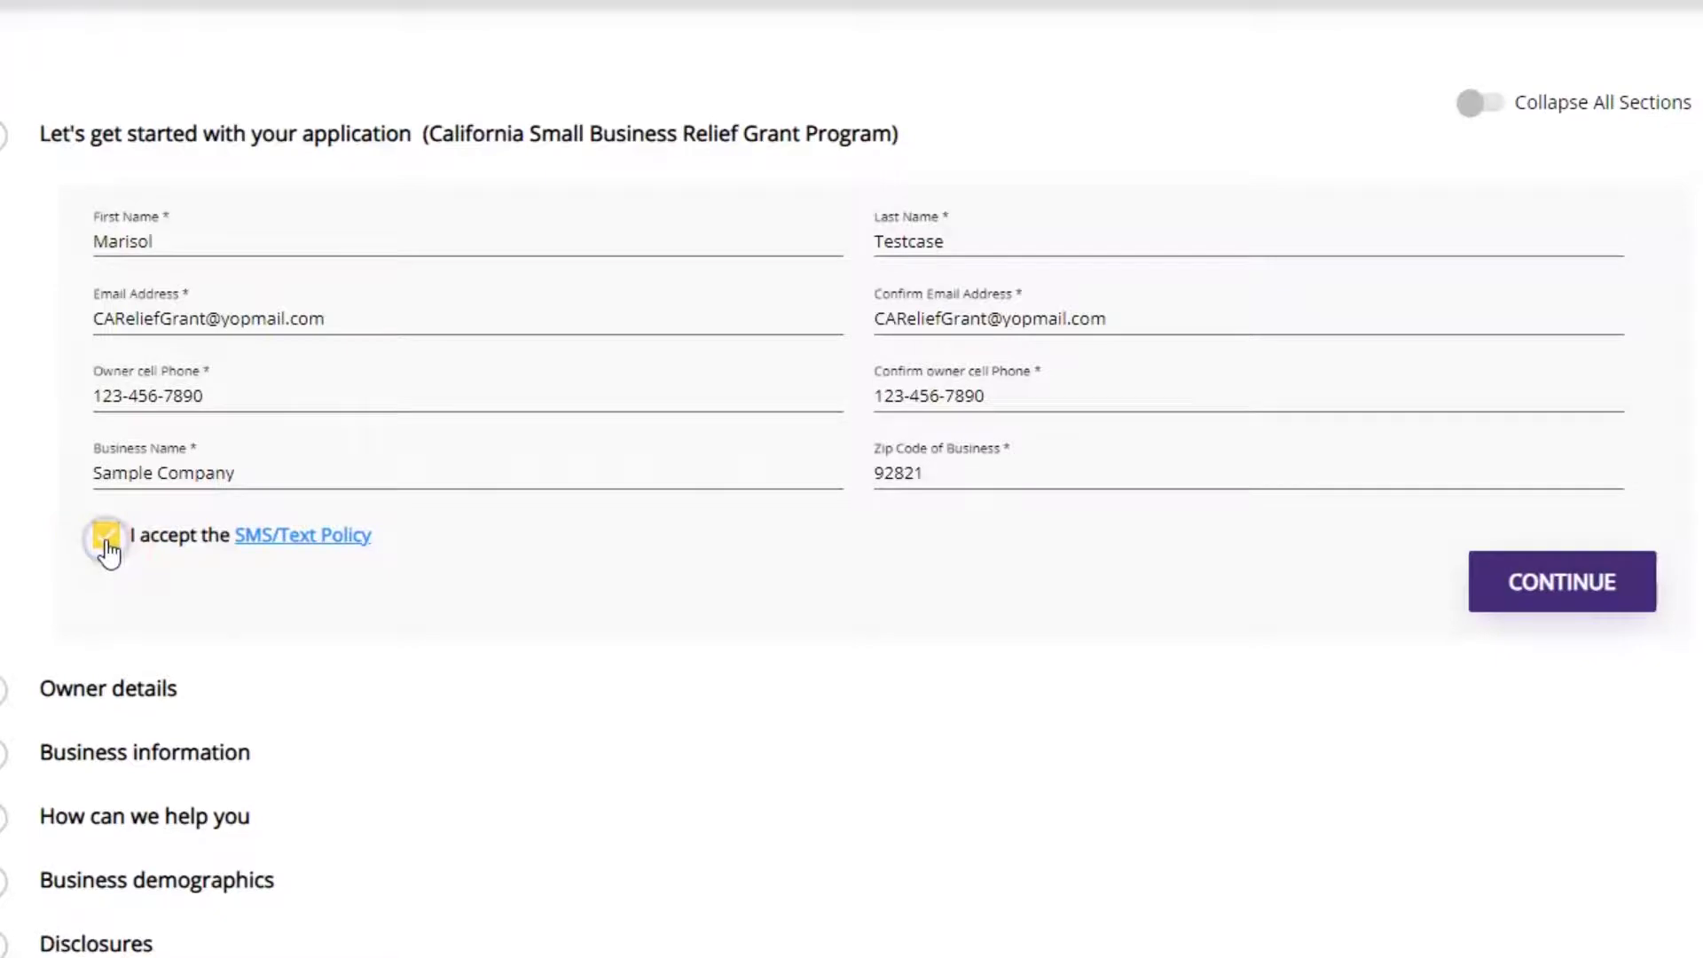
click(1569, 602)
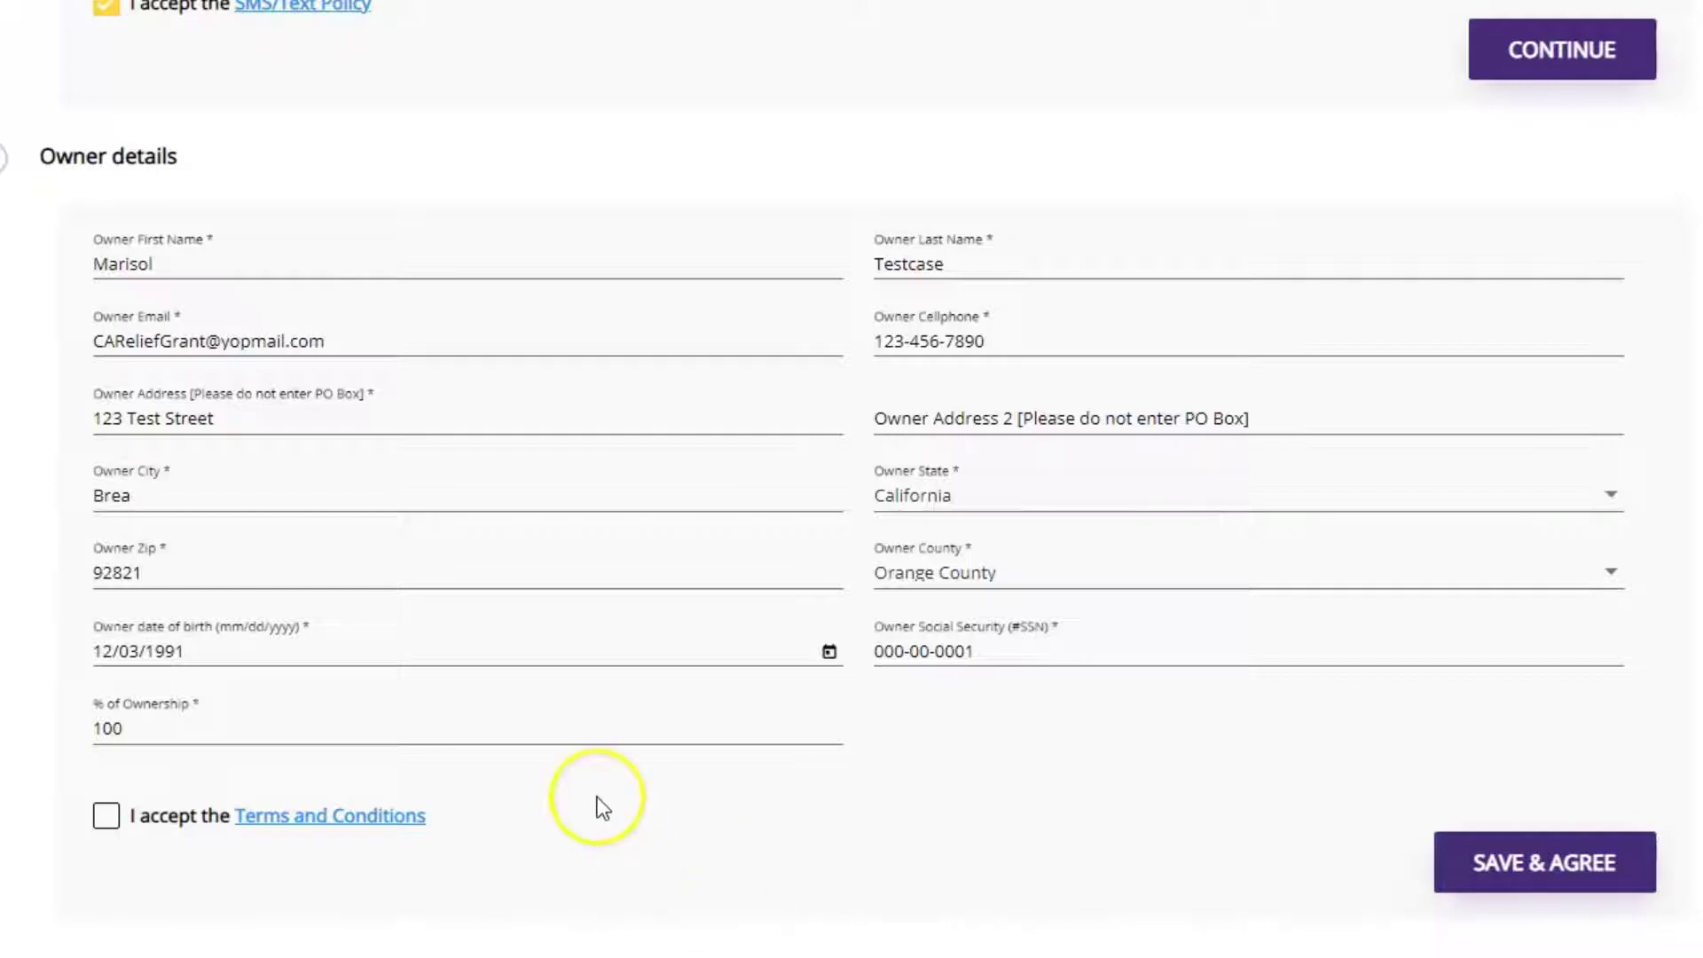
View the Terms and Conditions, accept them and save the owner details.
click(315, 417)
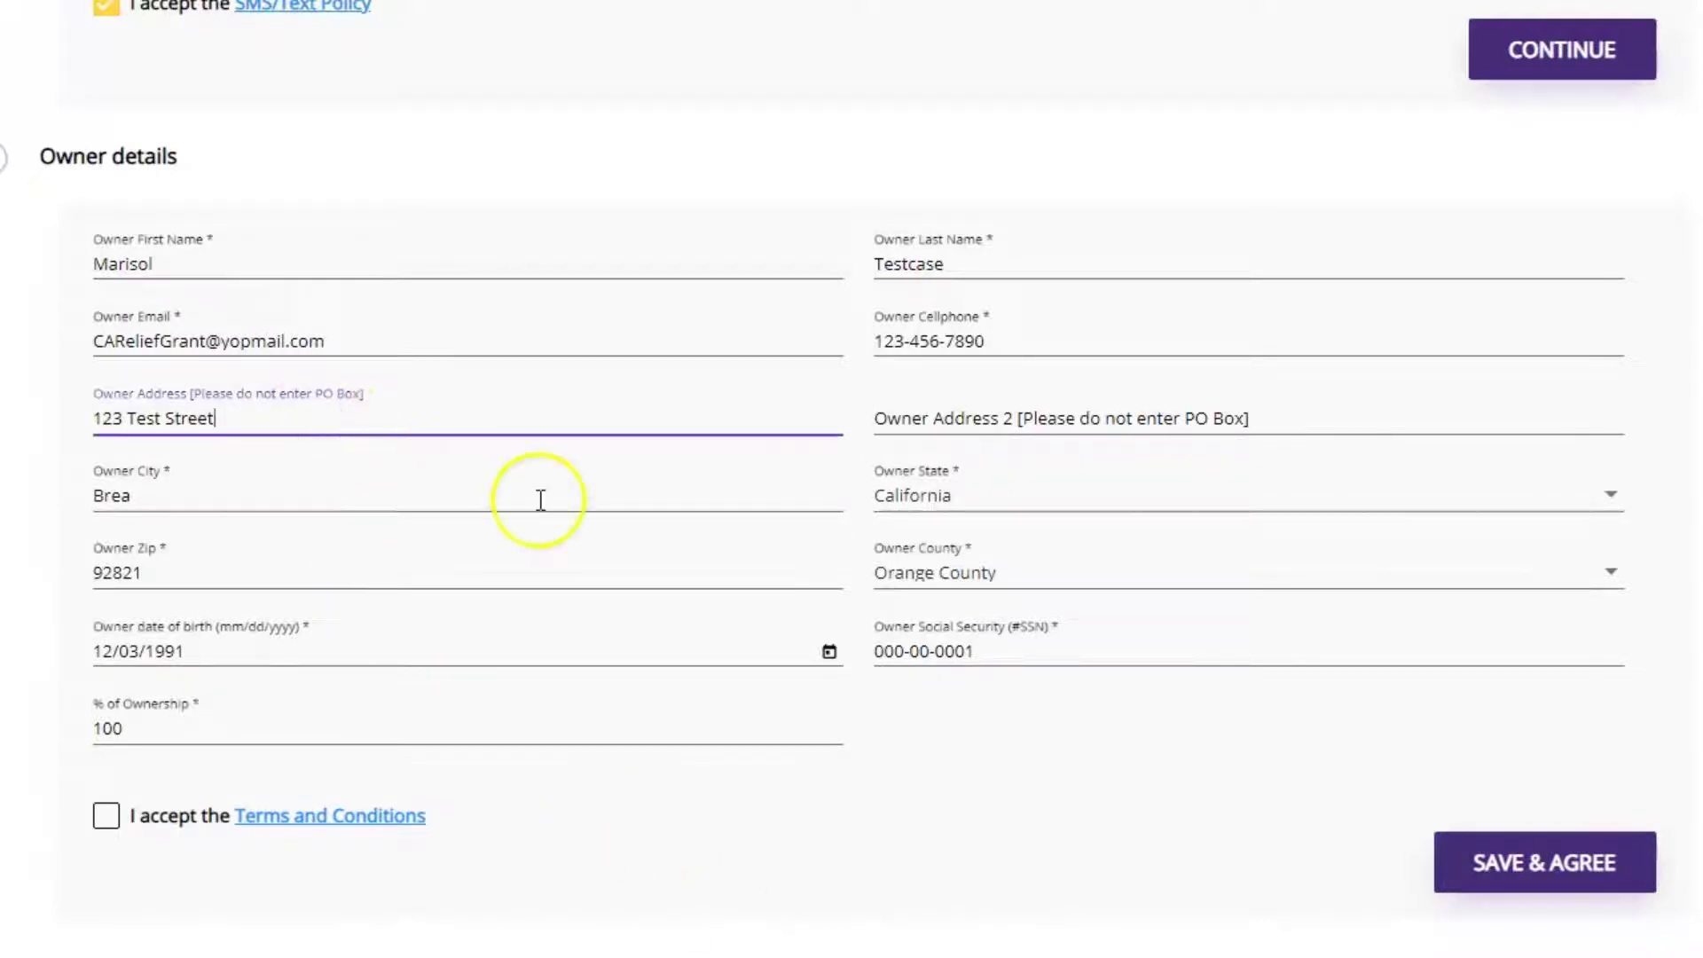
click(997, 644)
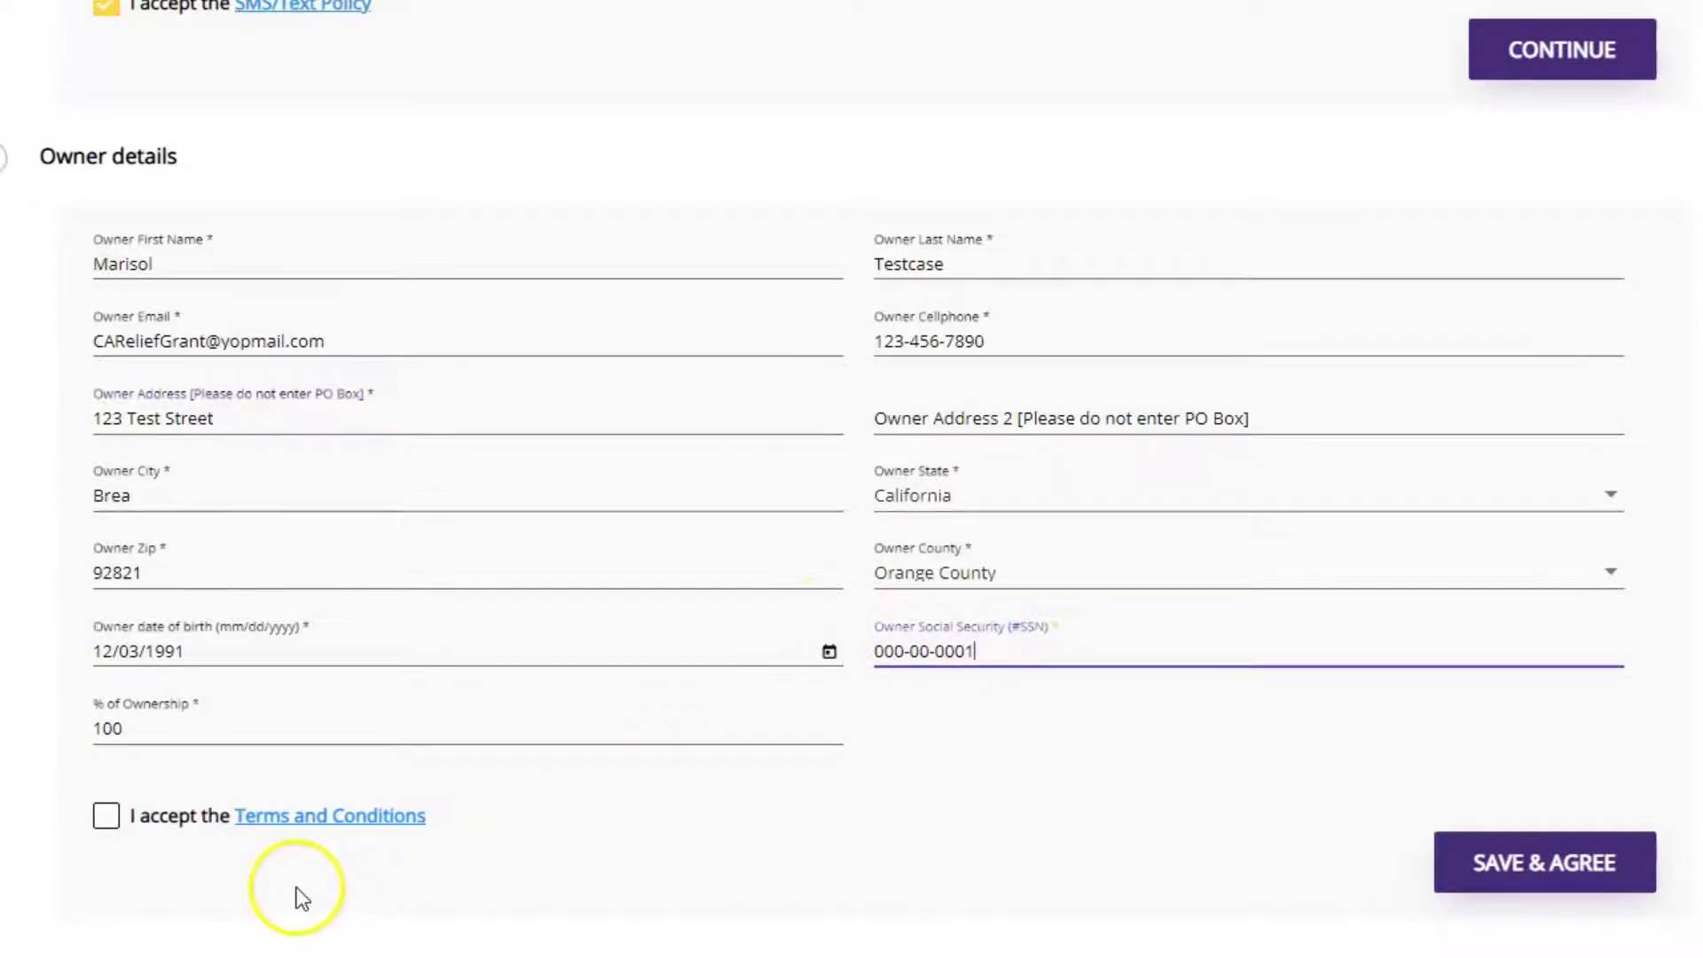
click(317, 821)
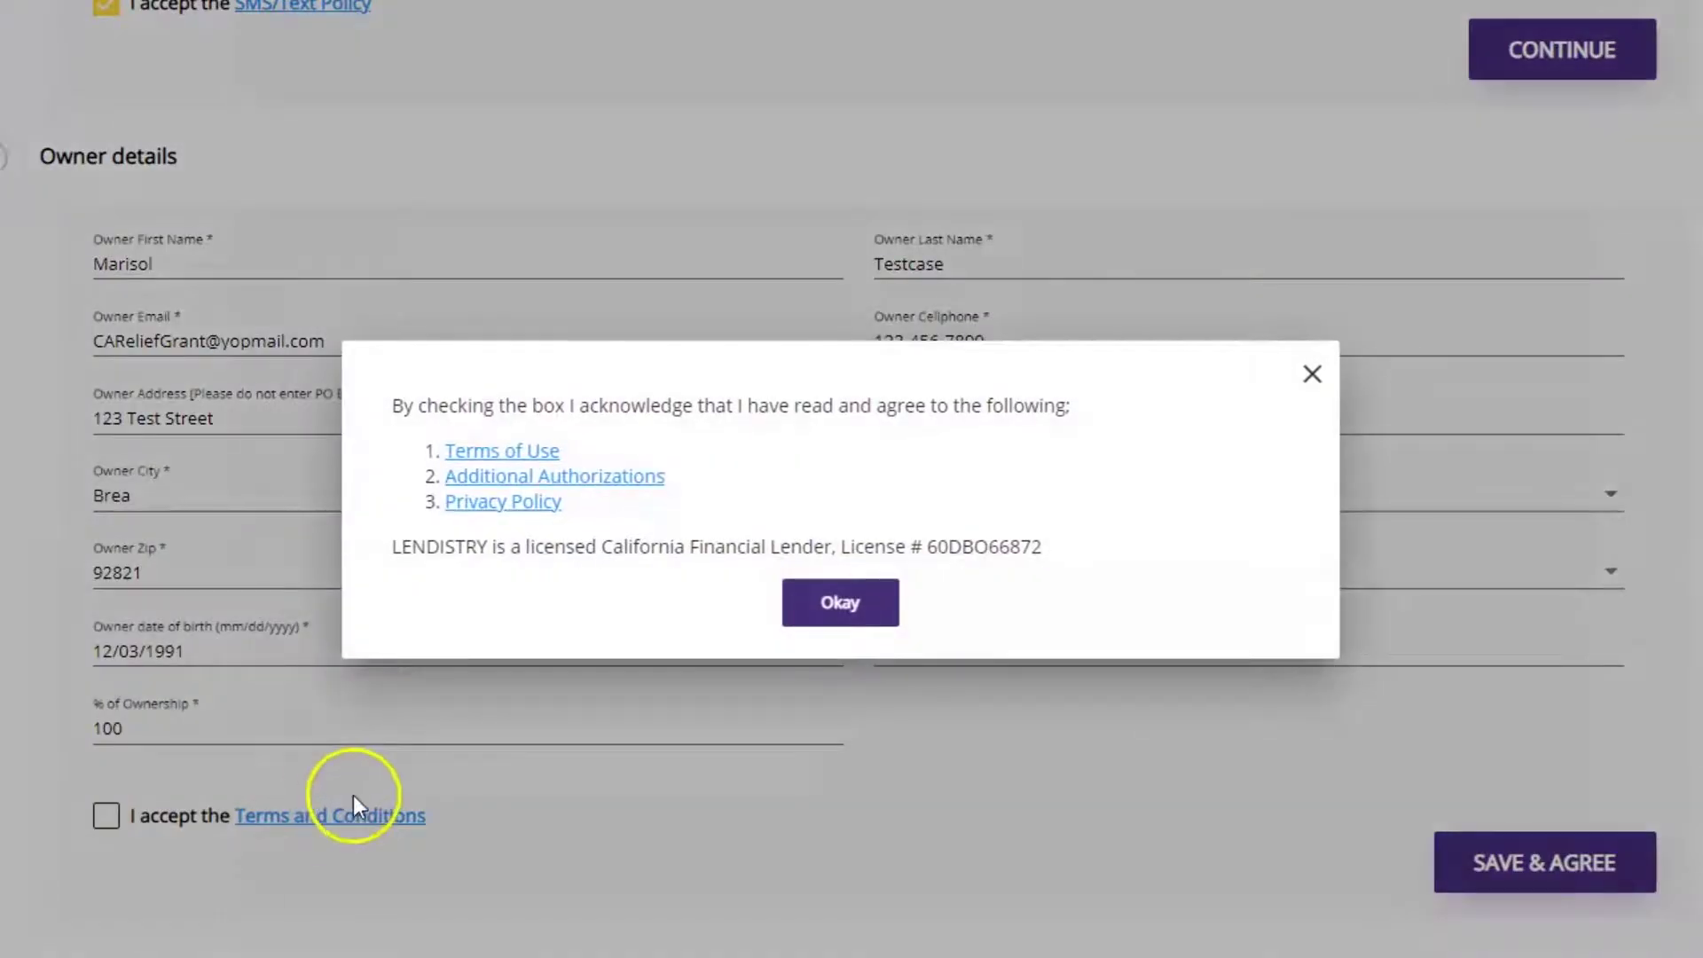
click(865, 614)
click(104, 822)
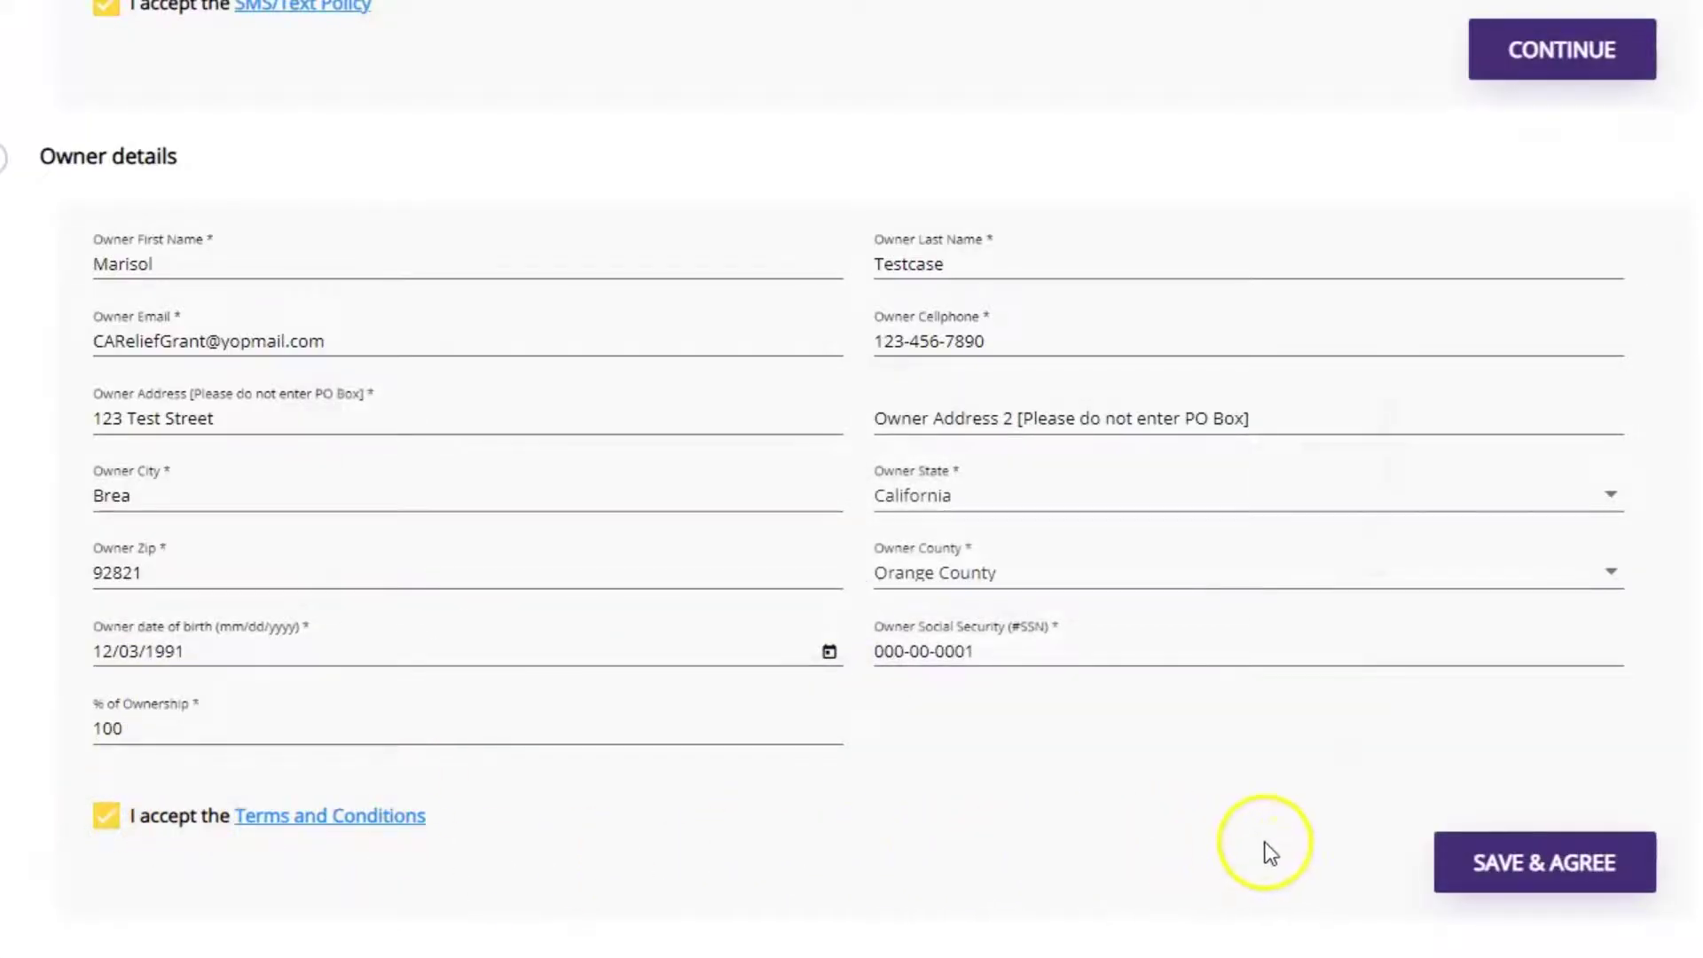
click(1486, 871)
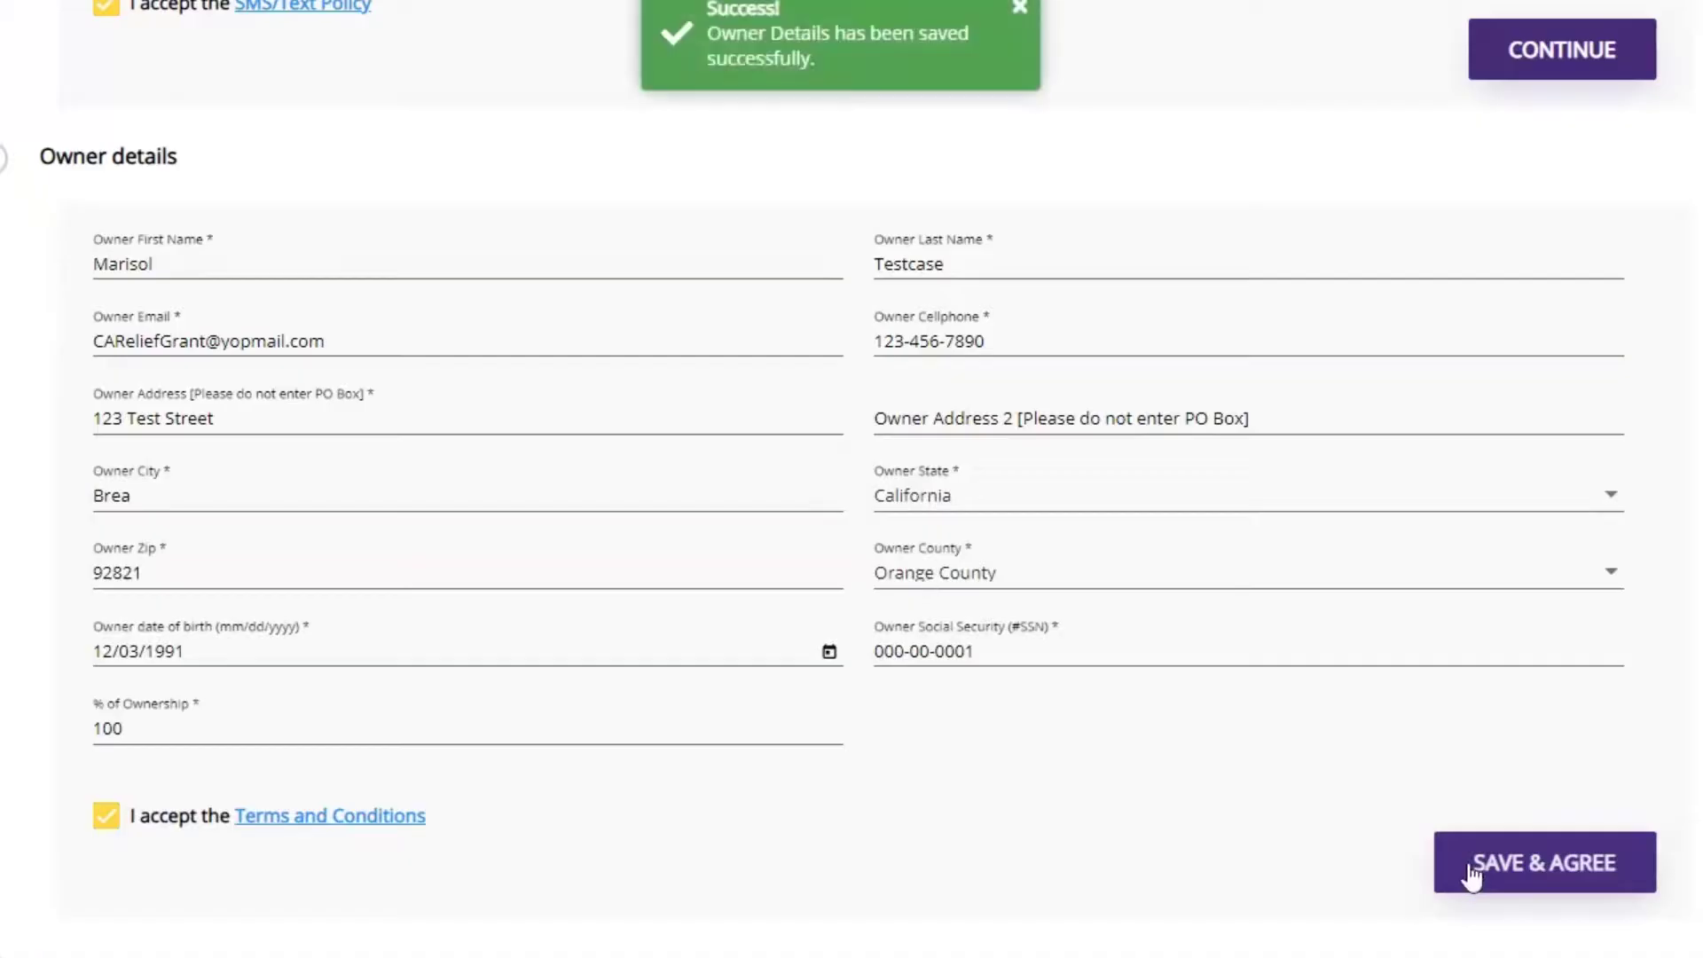
Set the DBA in the business information section to the suggested entry "none".
scroll(1313, 839, down, 9)
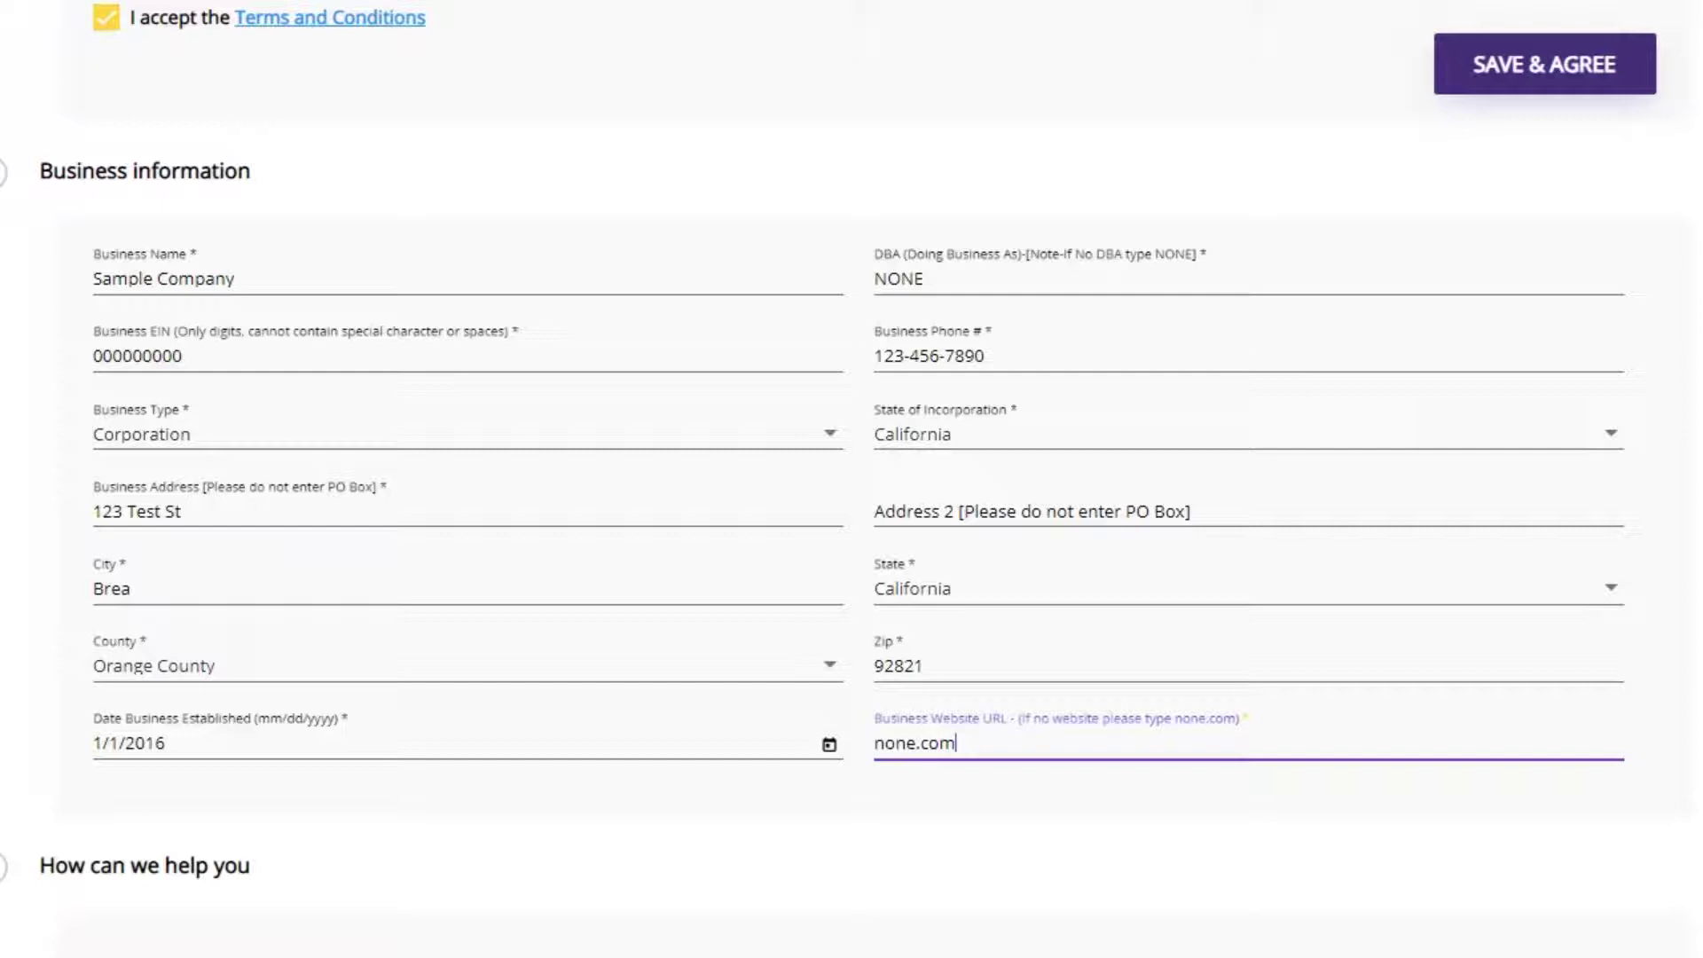
click(947, 280)
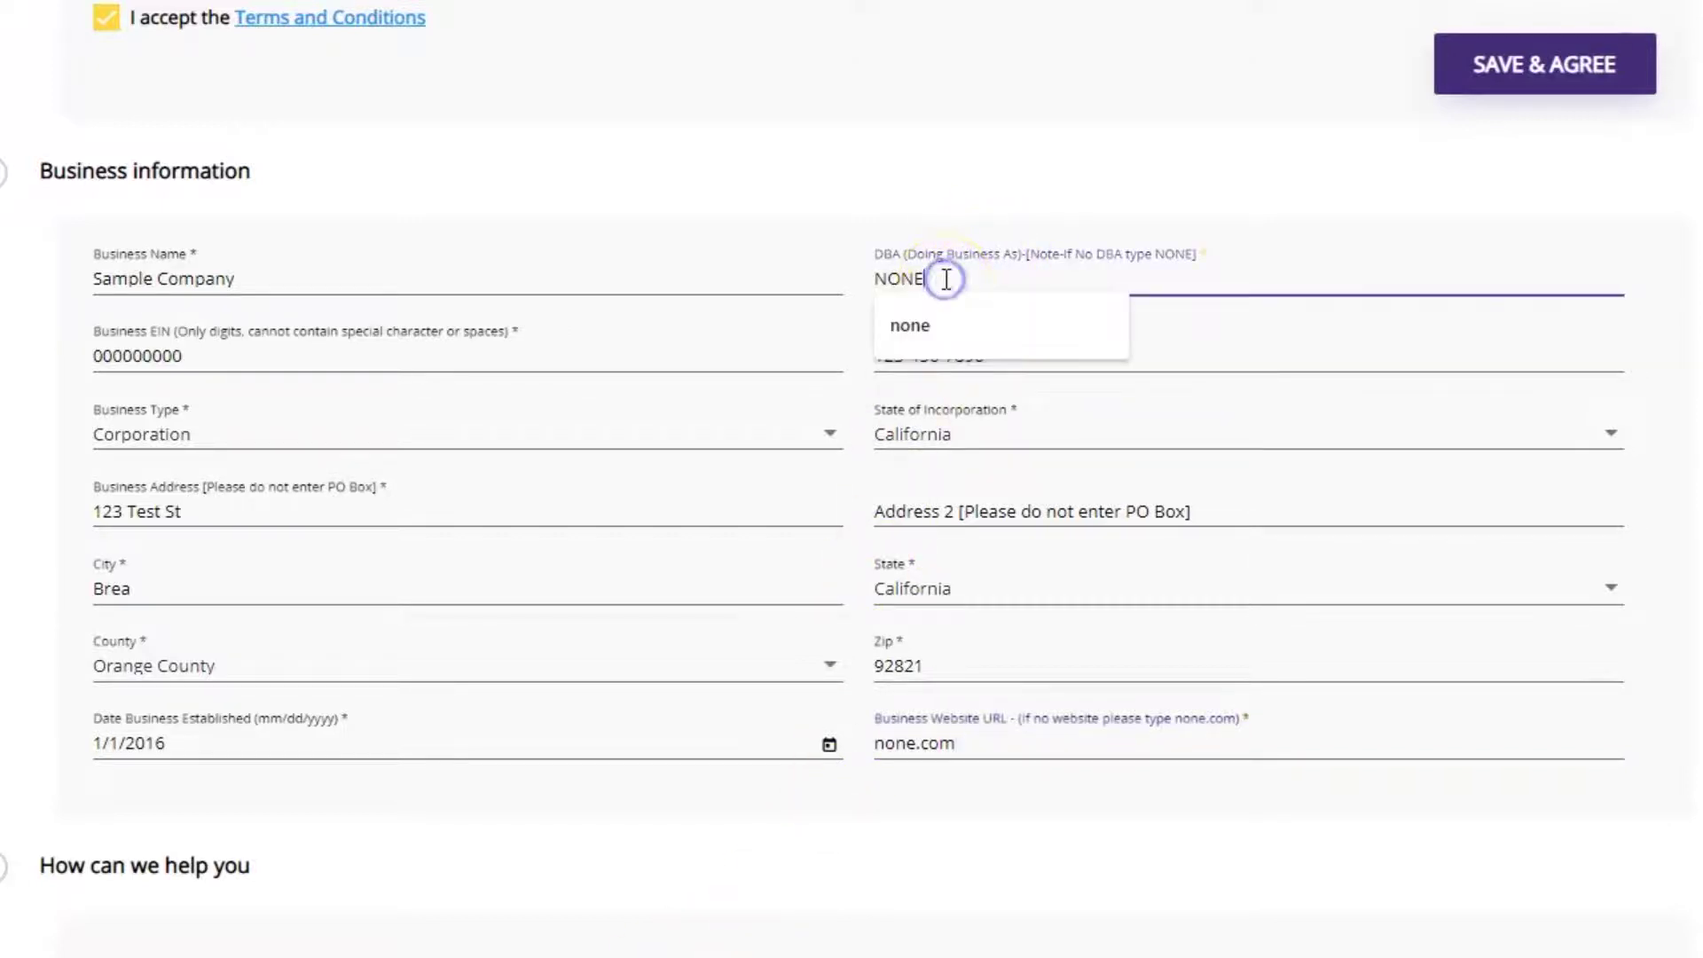
click(923, 323)
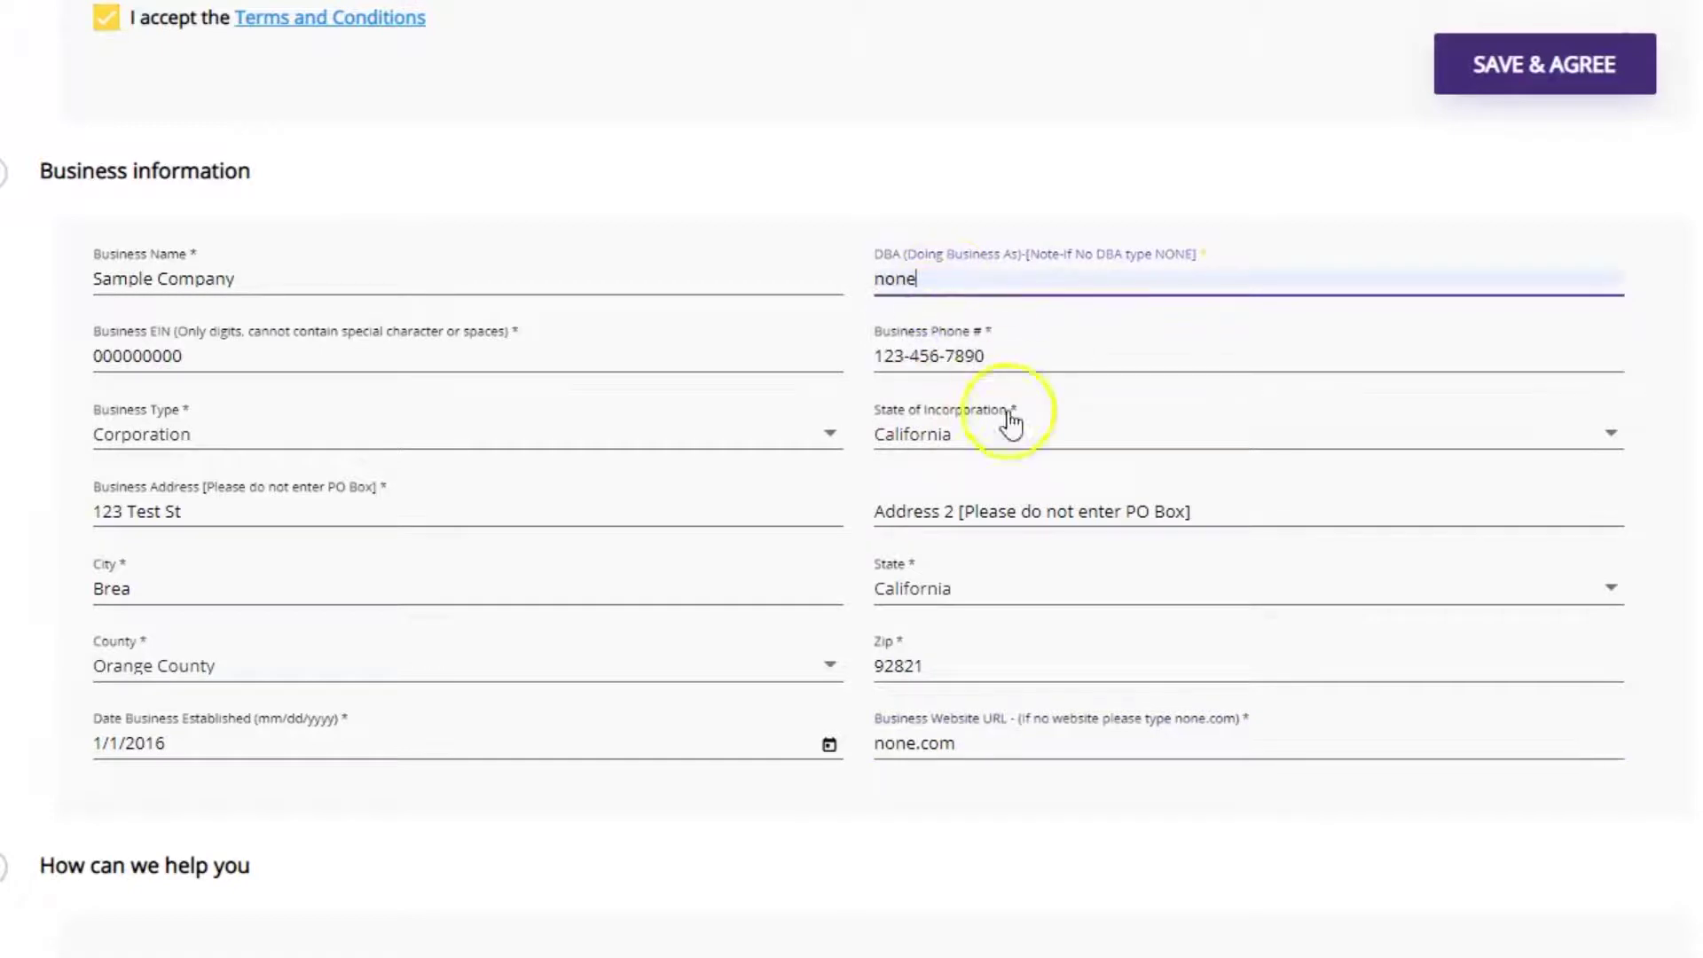
click(974, 745)
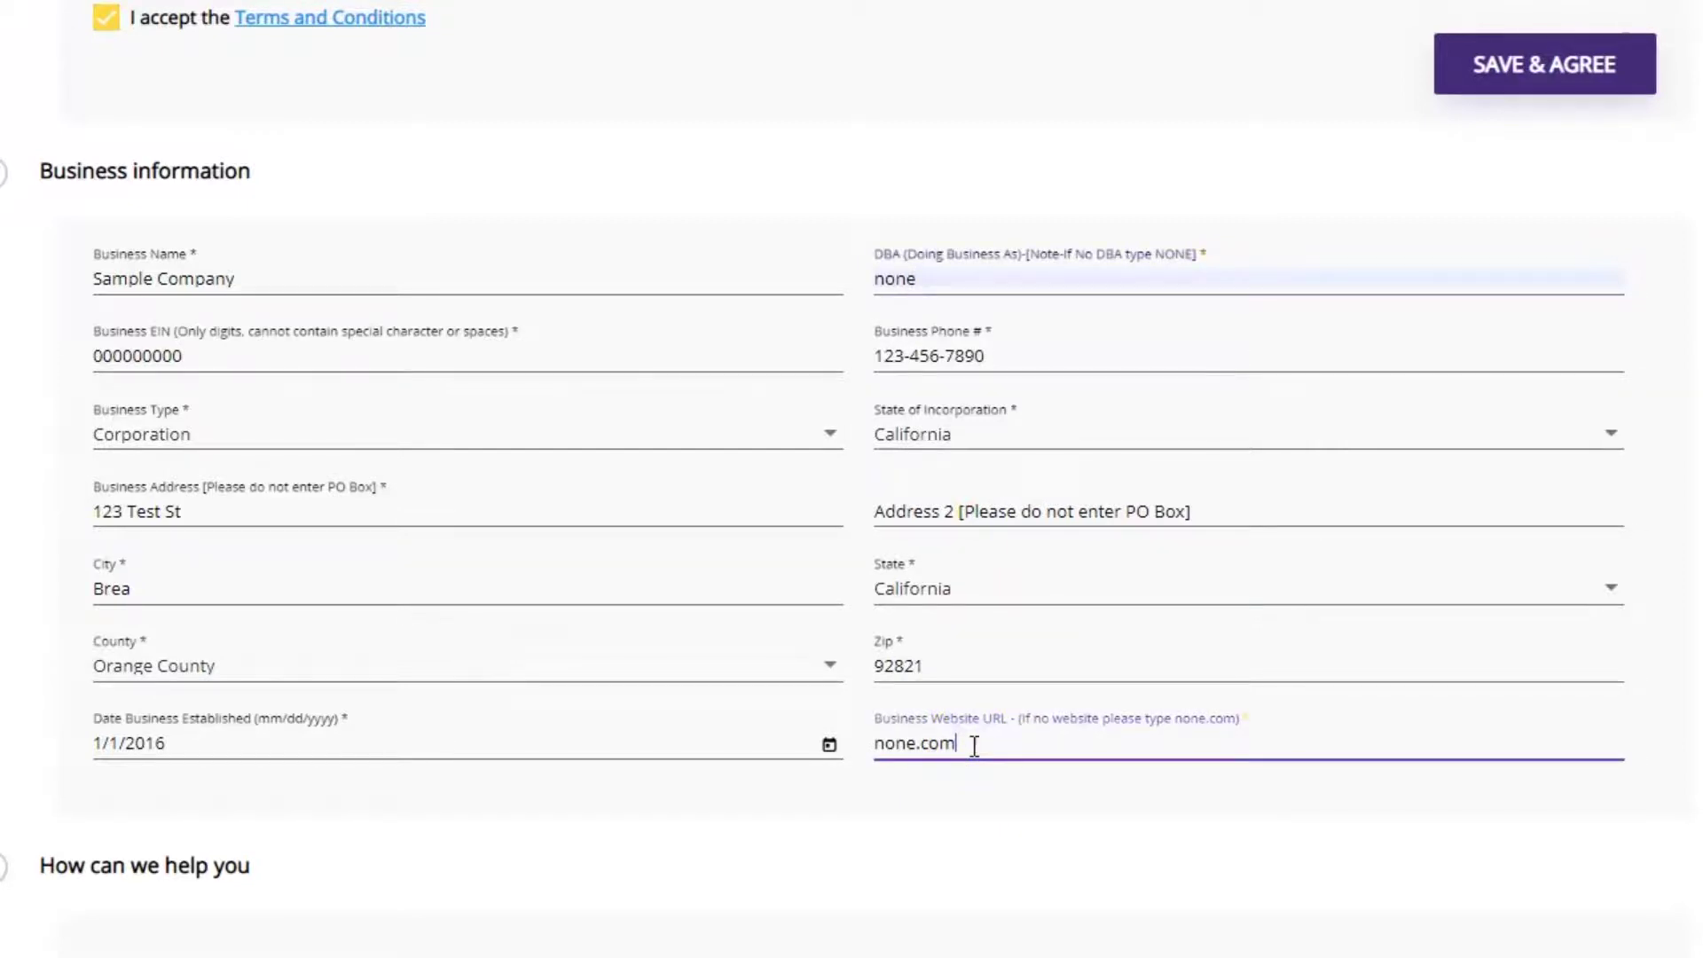
Check the eligible grant amounts by annual revenue for the amount requested, and close the table.
scroll(1233, 771, down, 7)
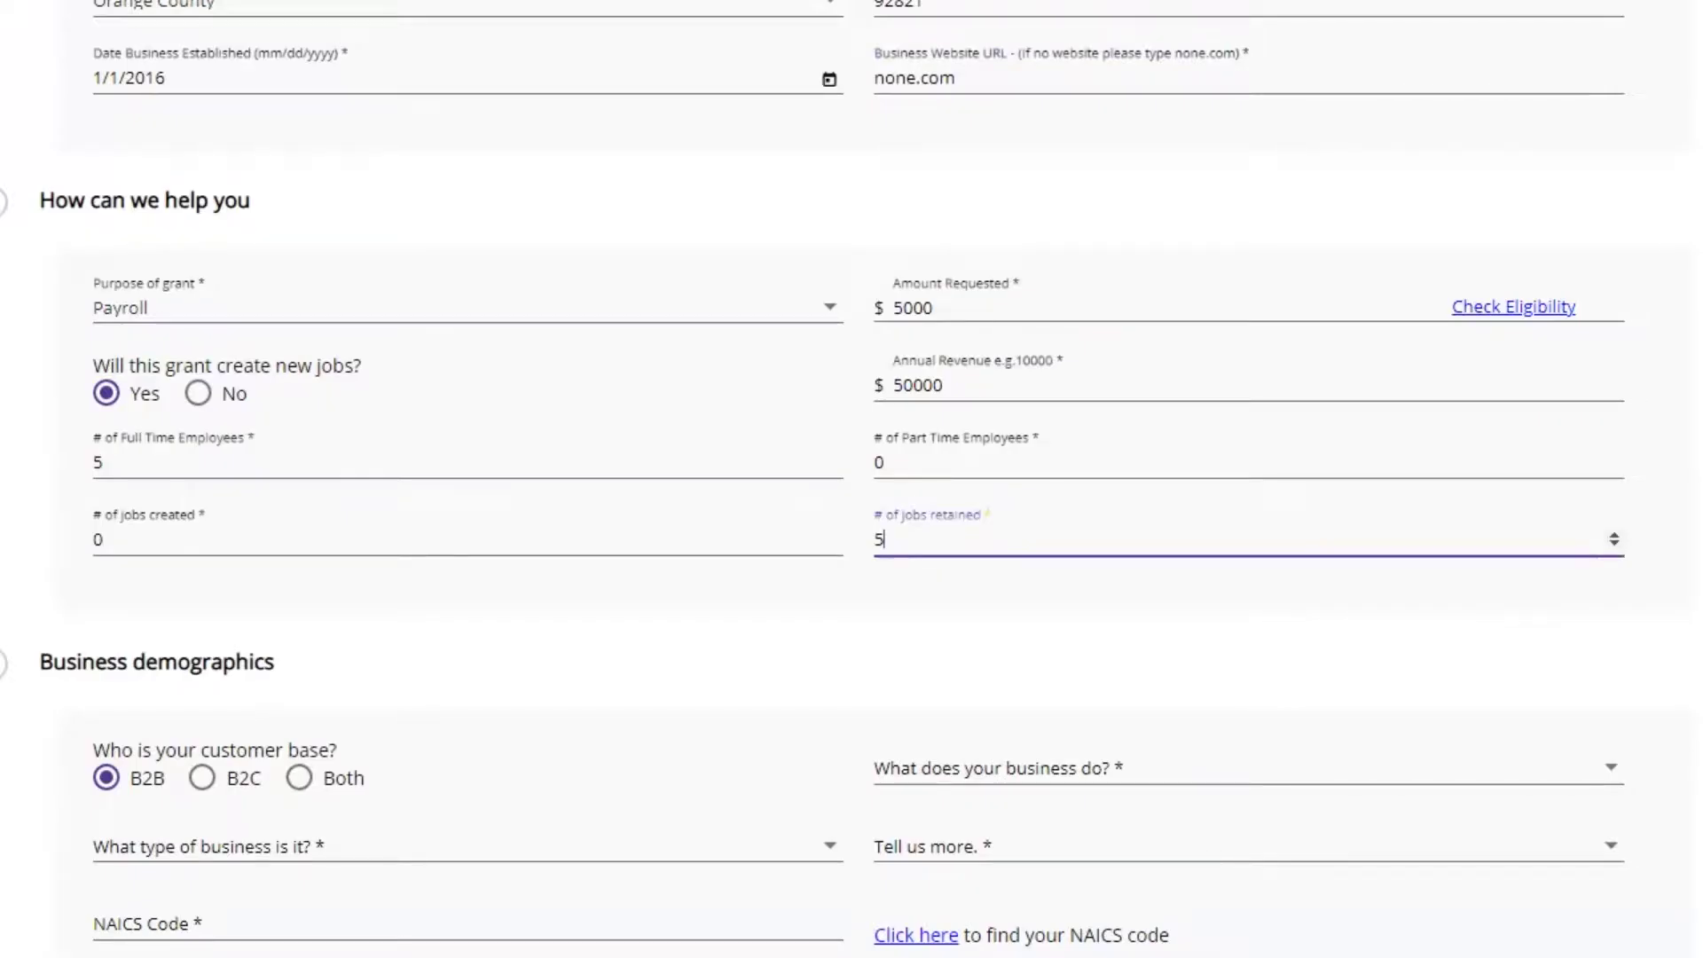
click(832, 307)
click(834, 308)
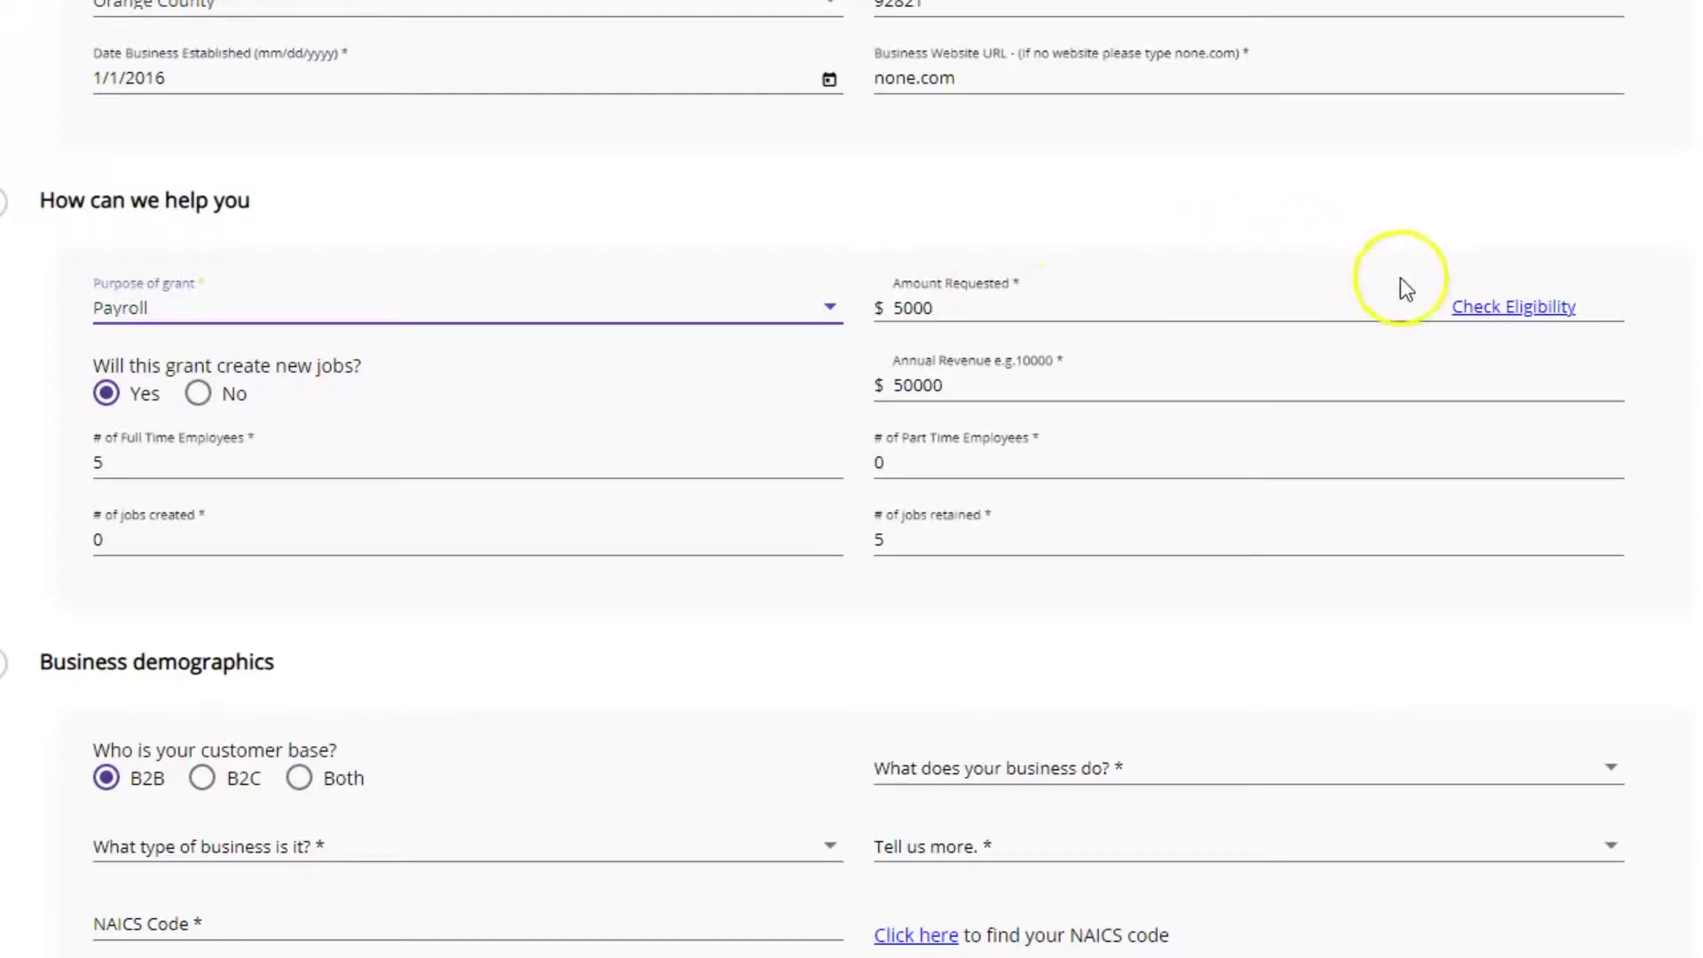
click(1472, 307)
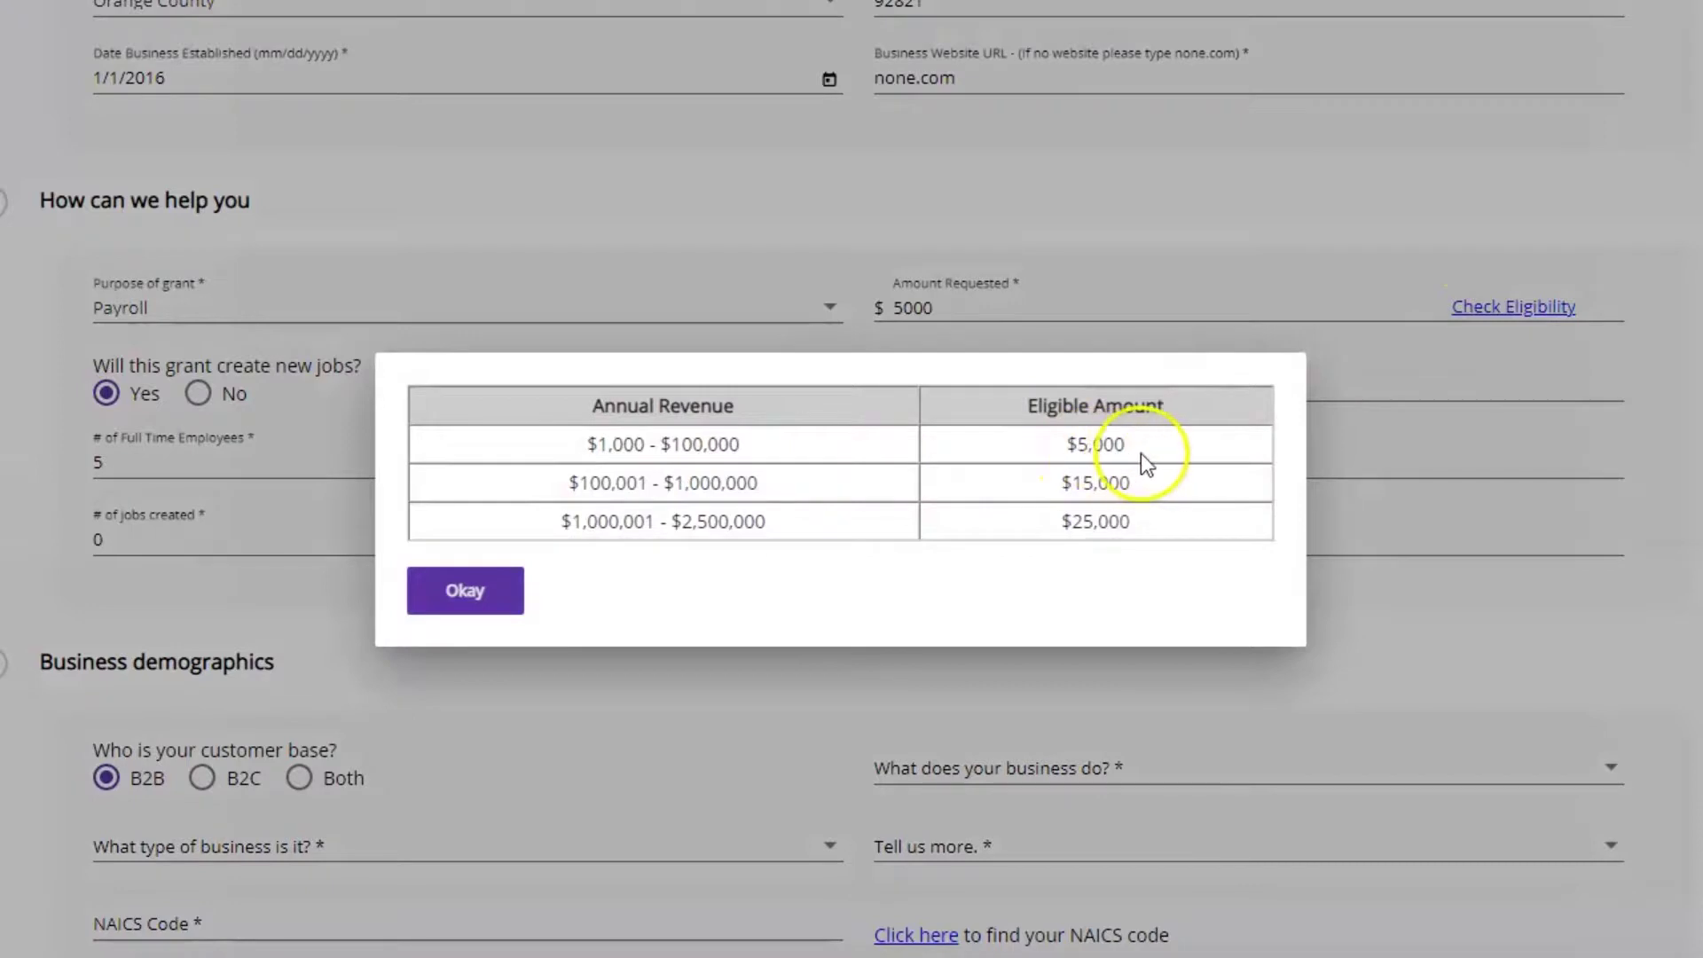
click(466, 592)
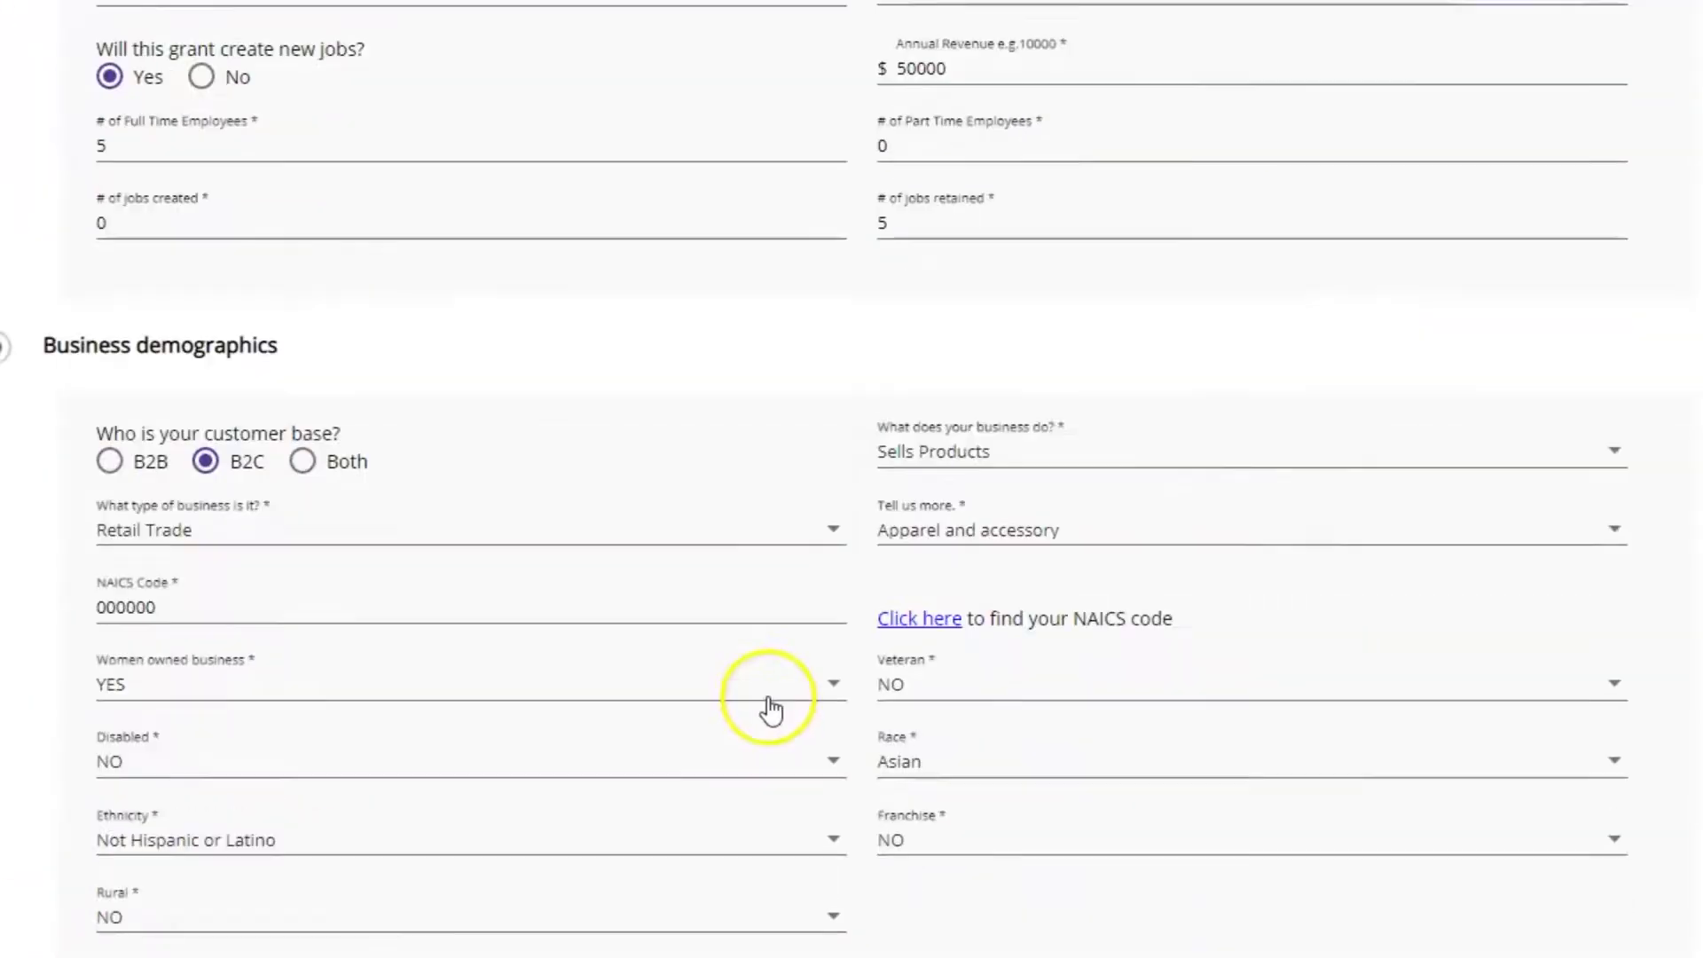
scroll(766, 705, down, 2)
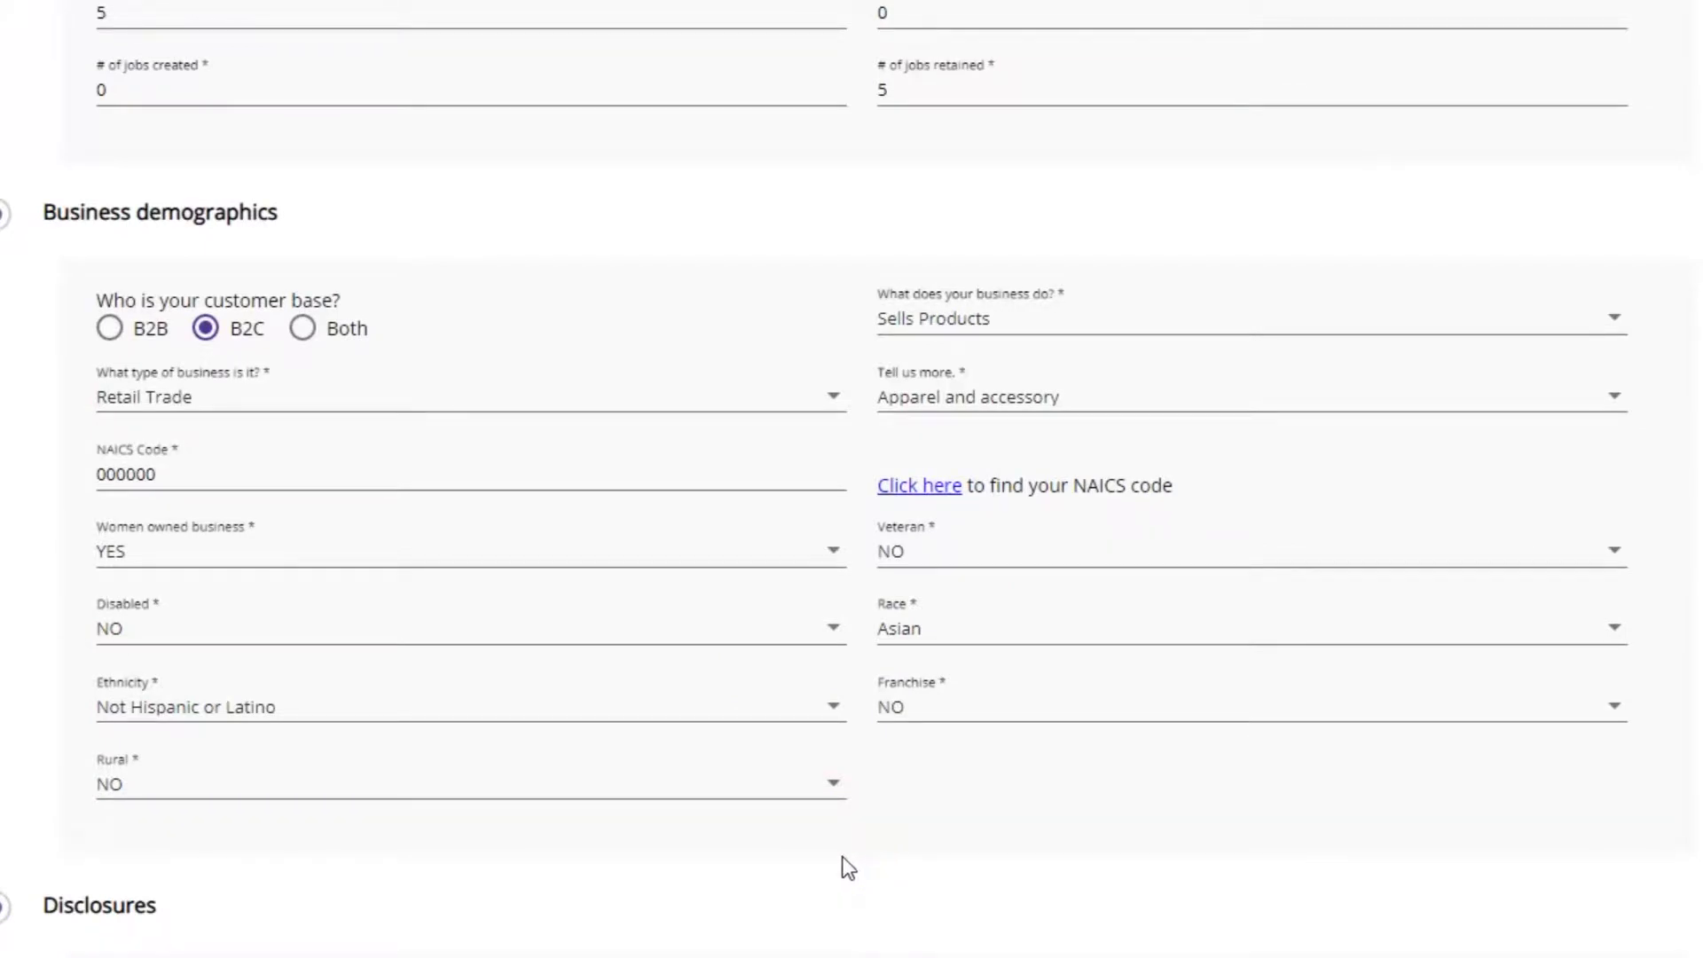
click(186, 474)
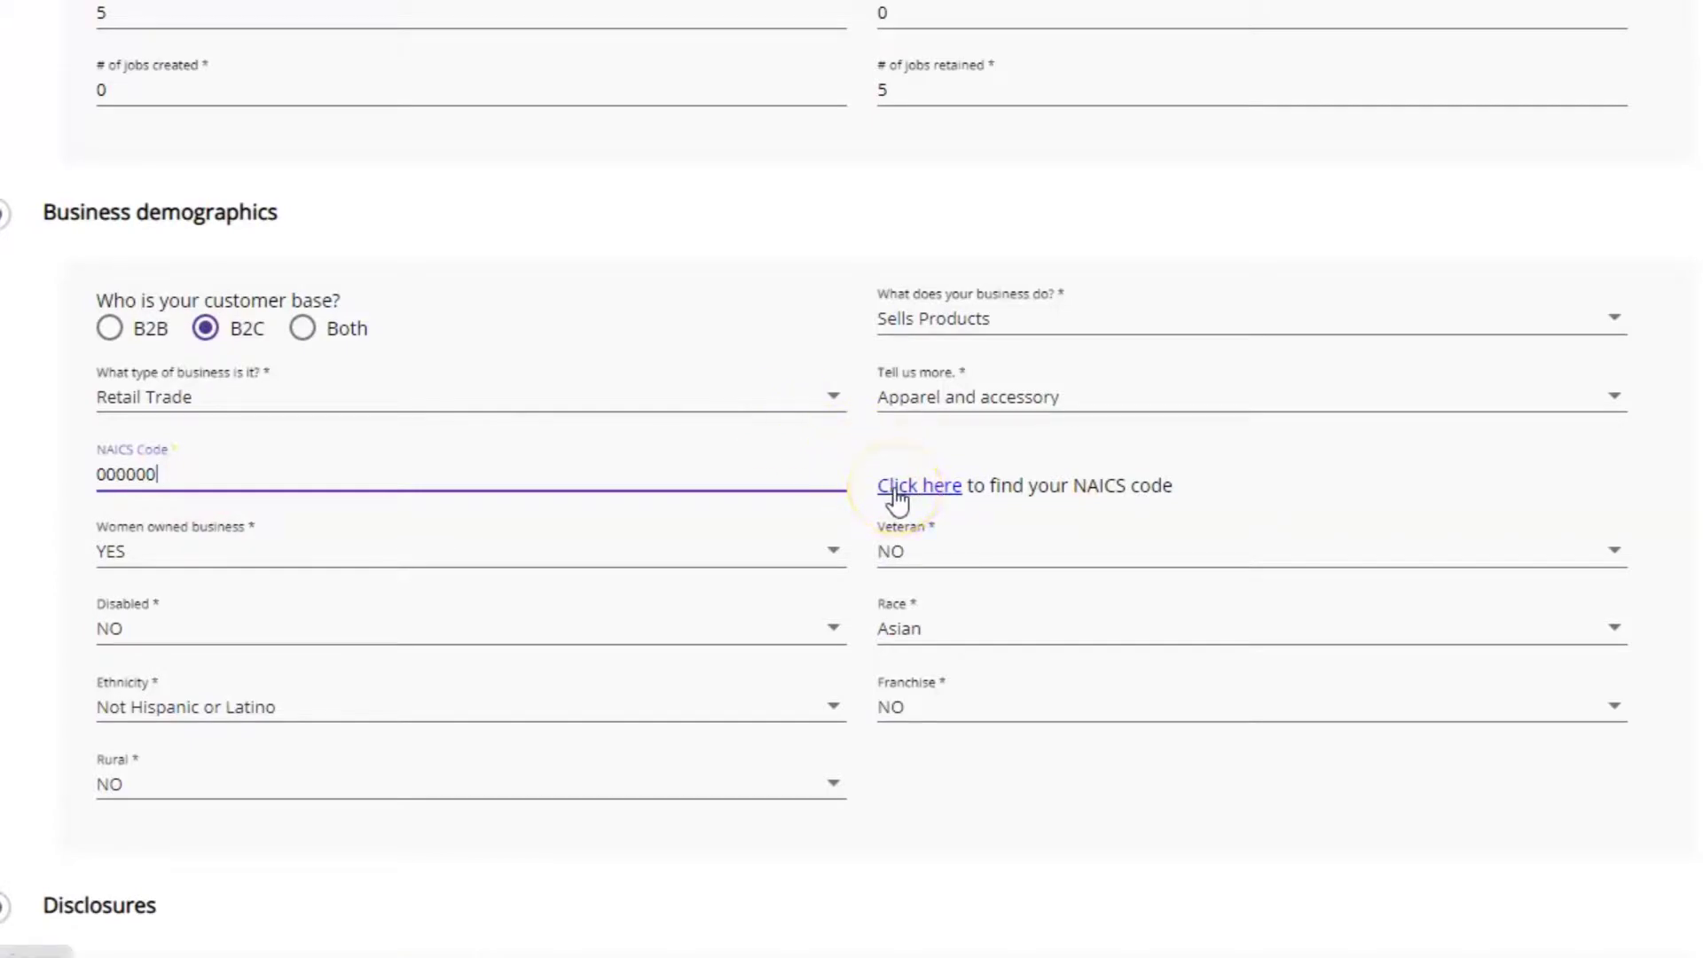
Submit the completed application form from the end of the Disclosures section.
scroll(895, 502, down, 9)
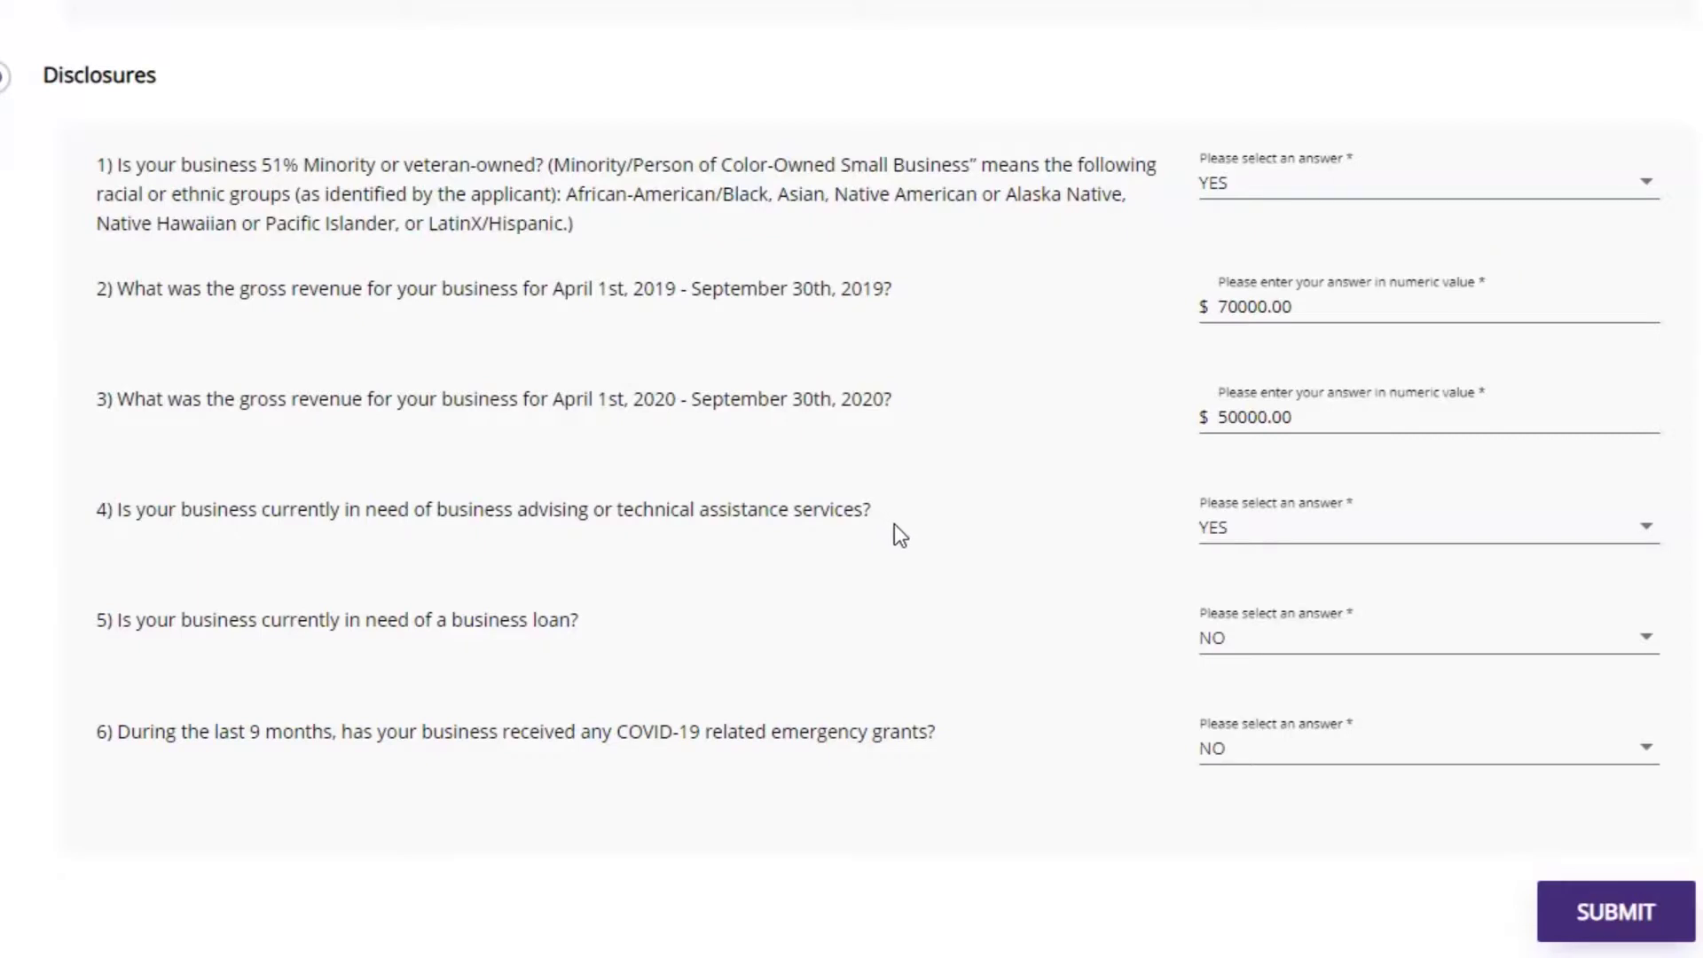
click(1597, 914)
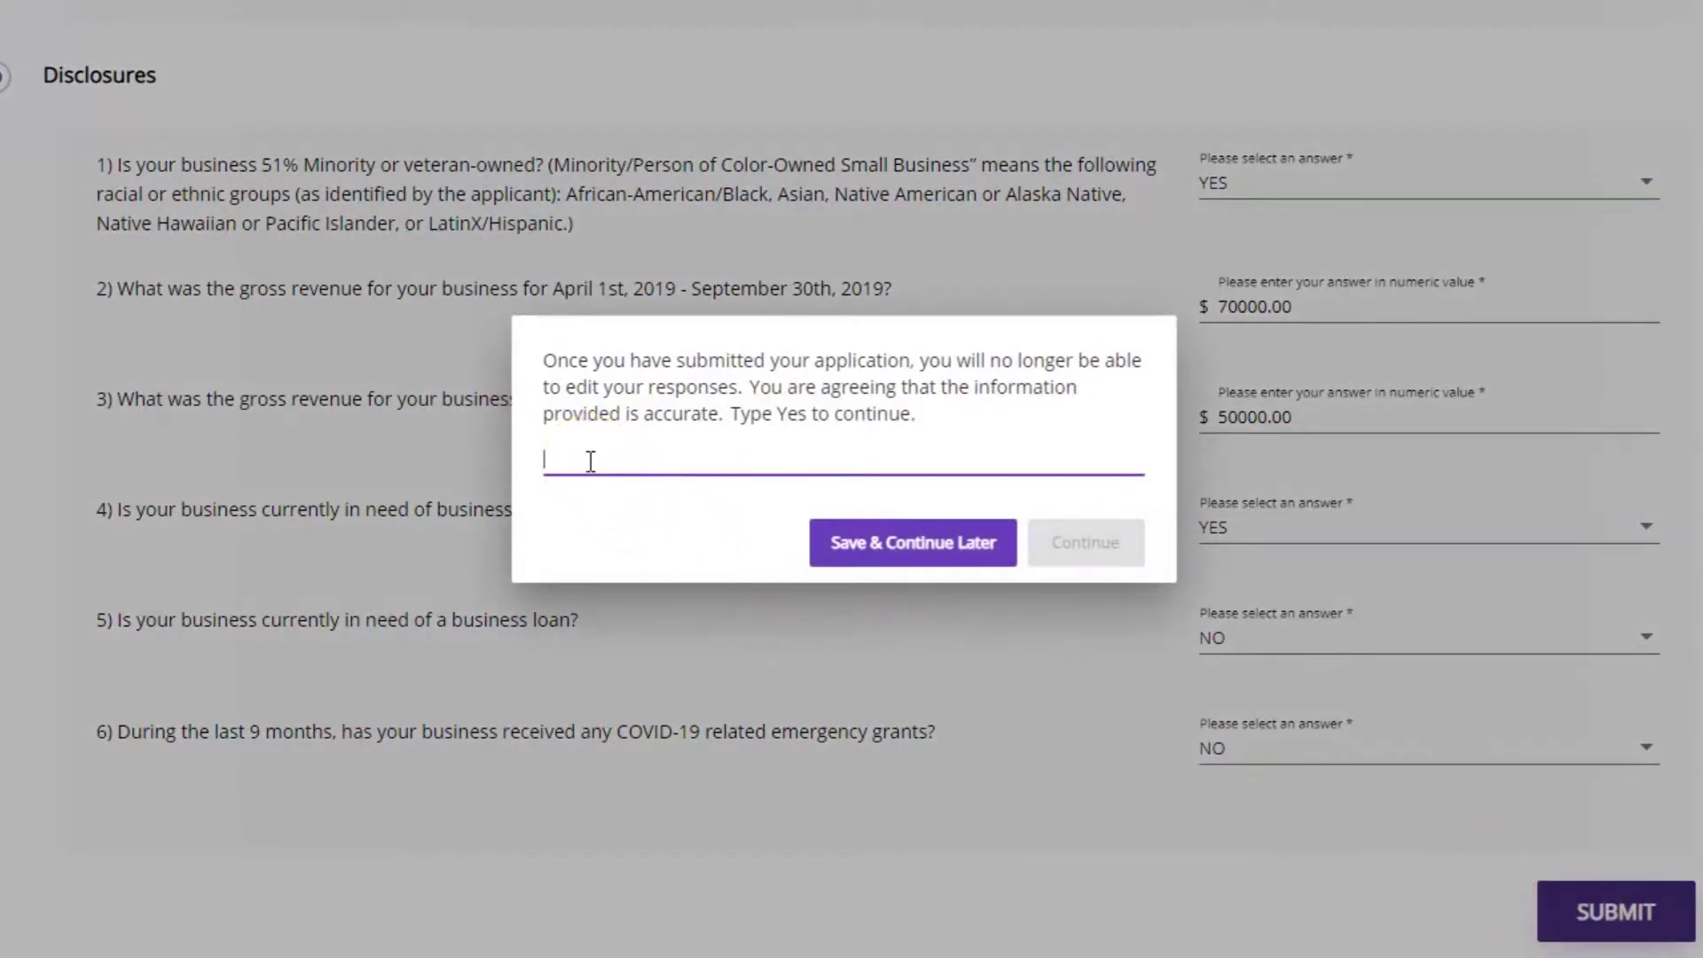
text(Yes)
click(1107, 545)
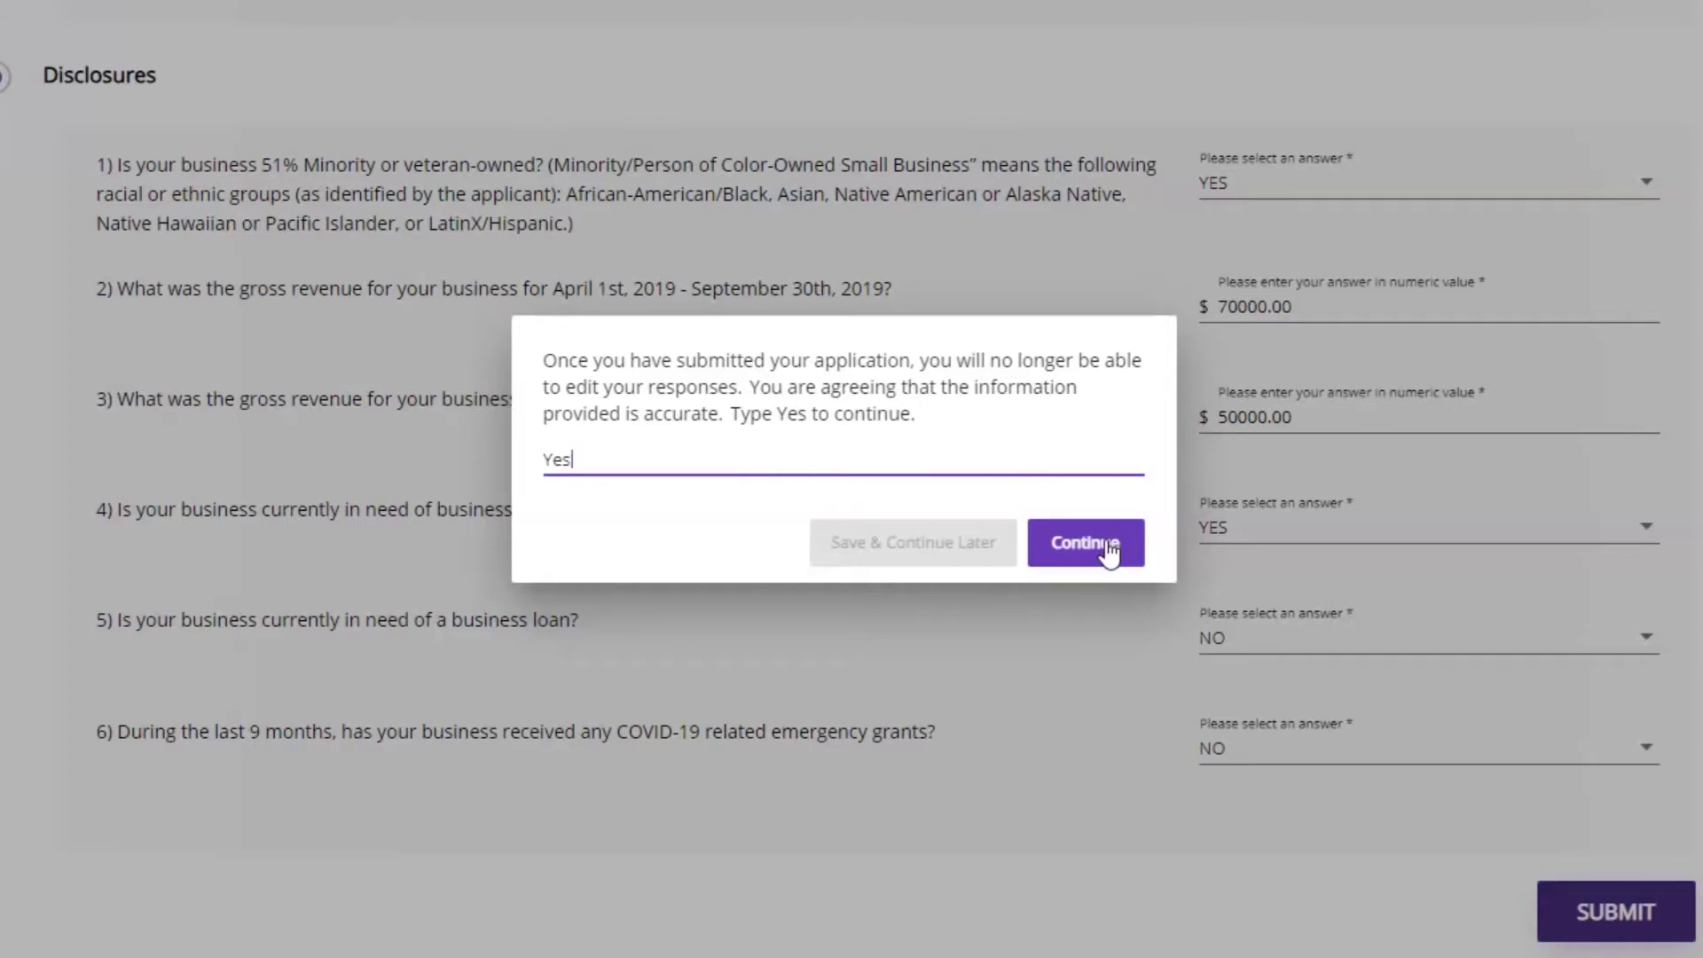
key(BackSpace)
key(BackSpace)
key(BackSpace)
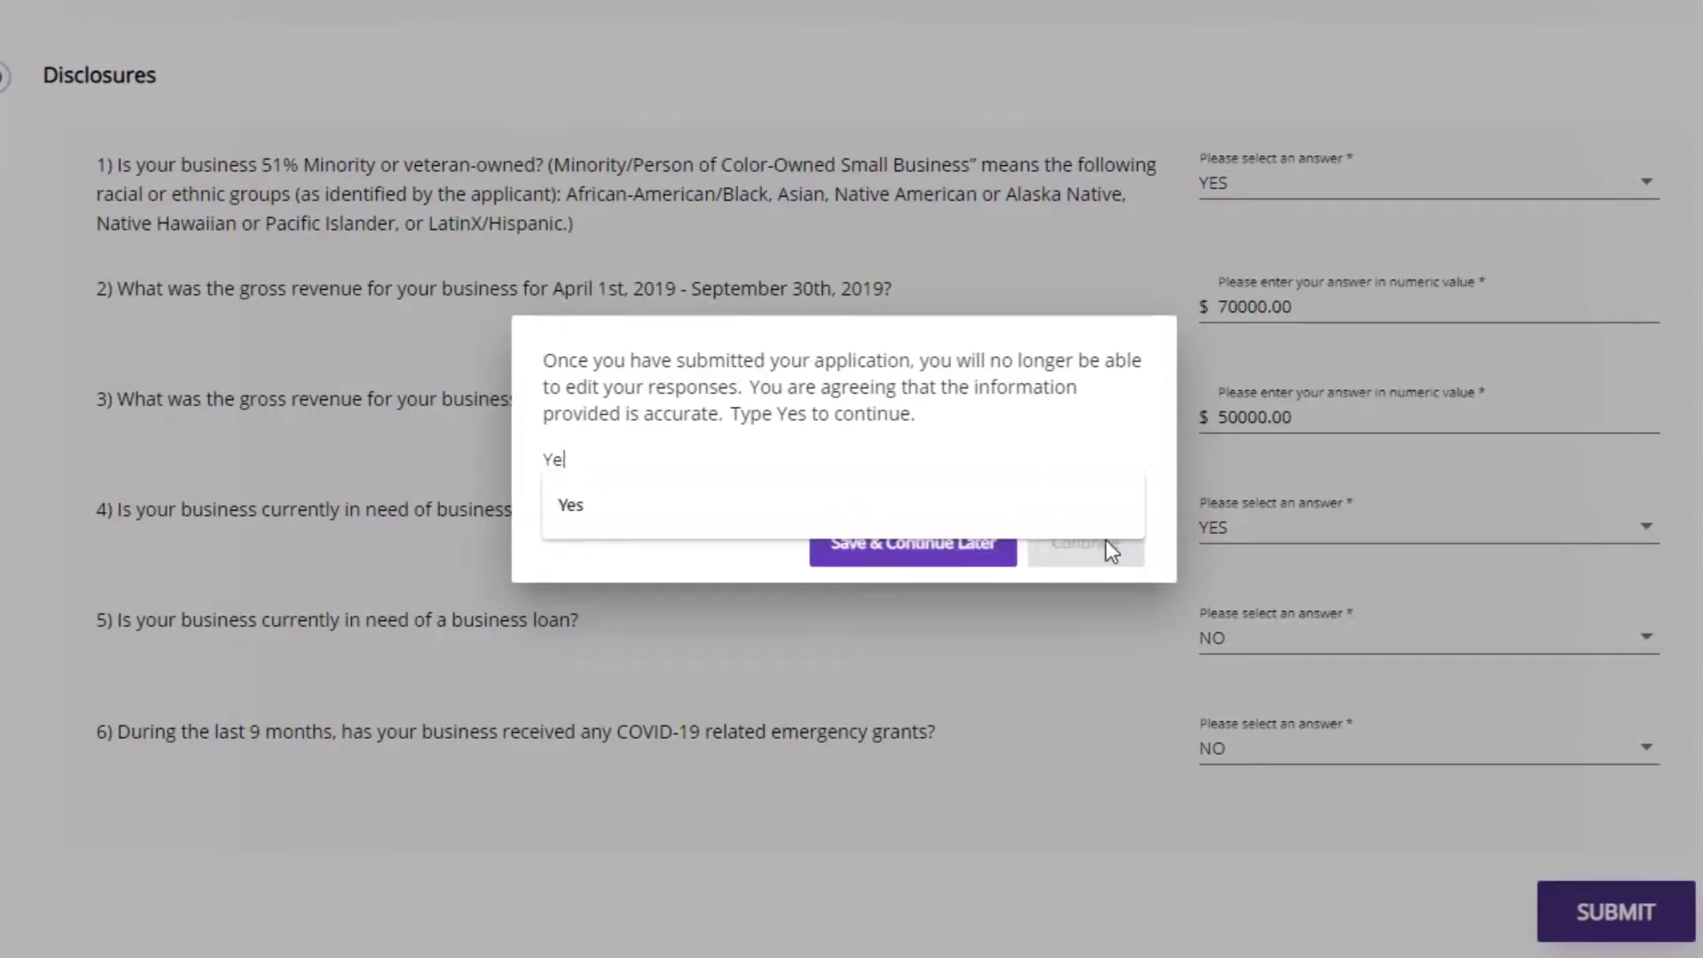
click(883, 459)
click(606, 470)
click(874, 555)
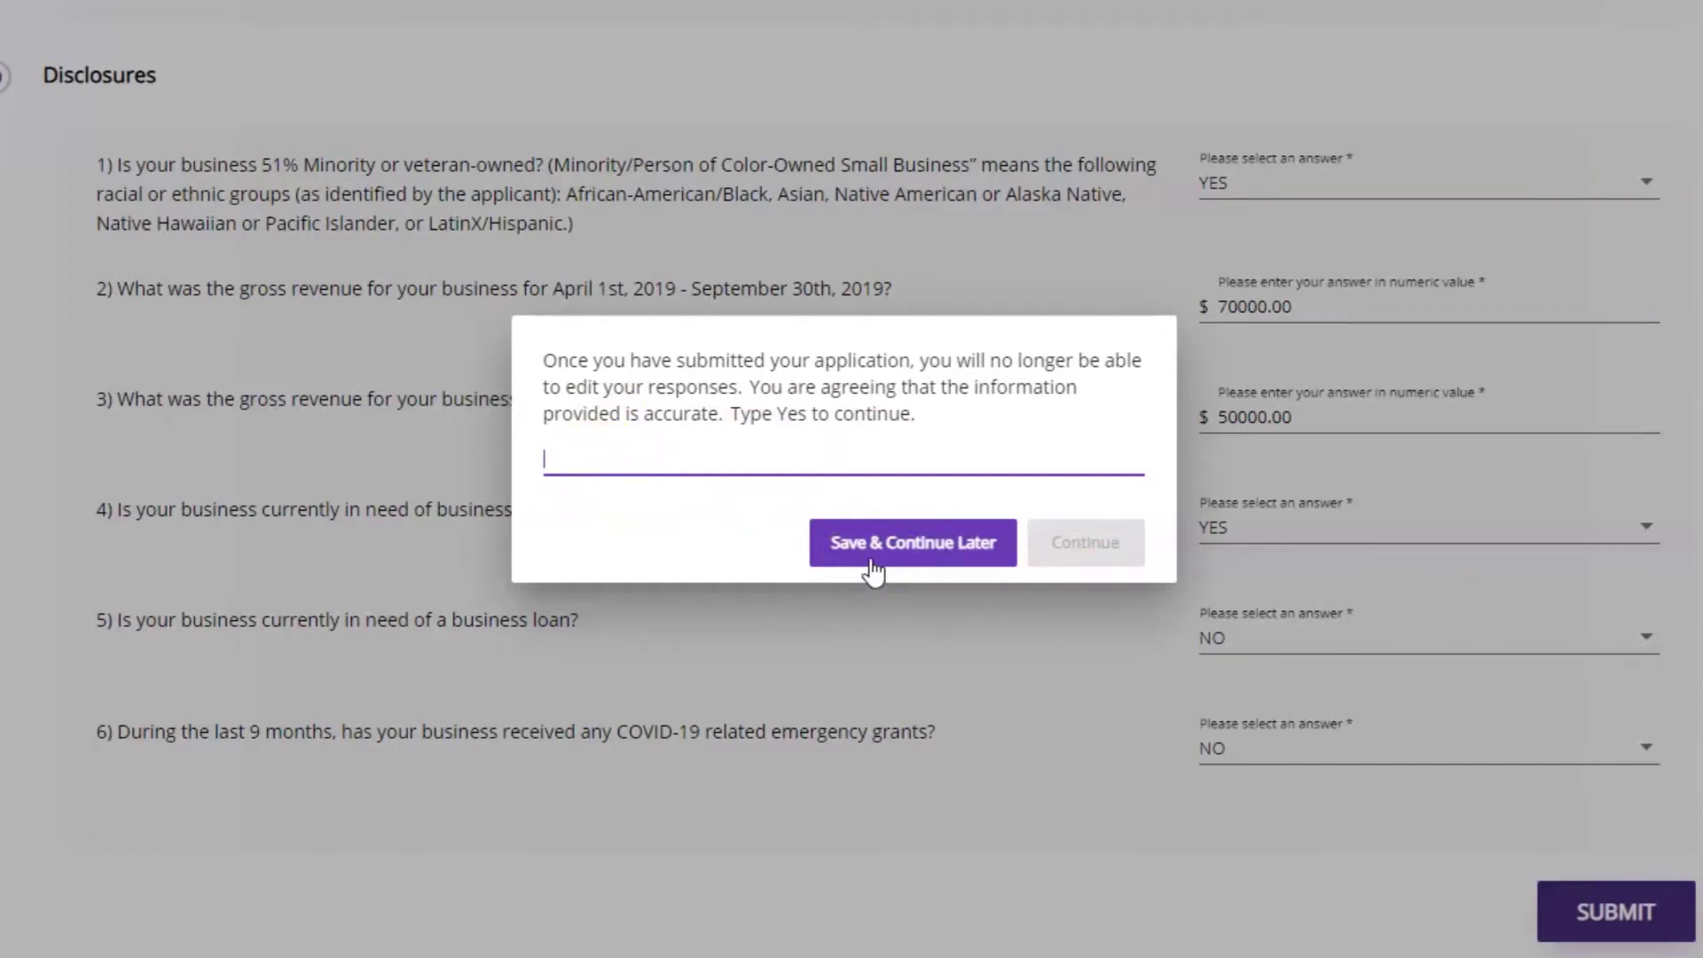
Confirm the accuracy of the application with "Yes" and continue with the final submission.
click(441, 717)
text(Yes)
click(1086, 544)
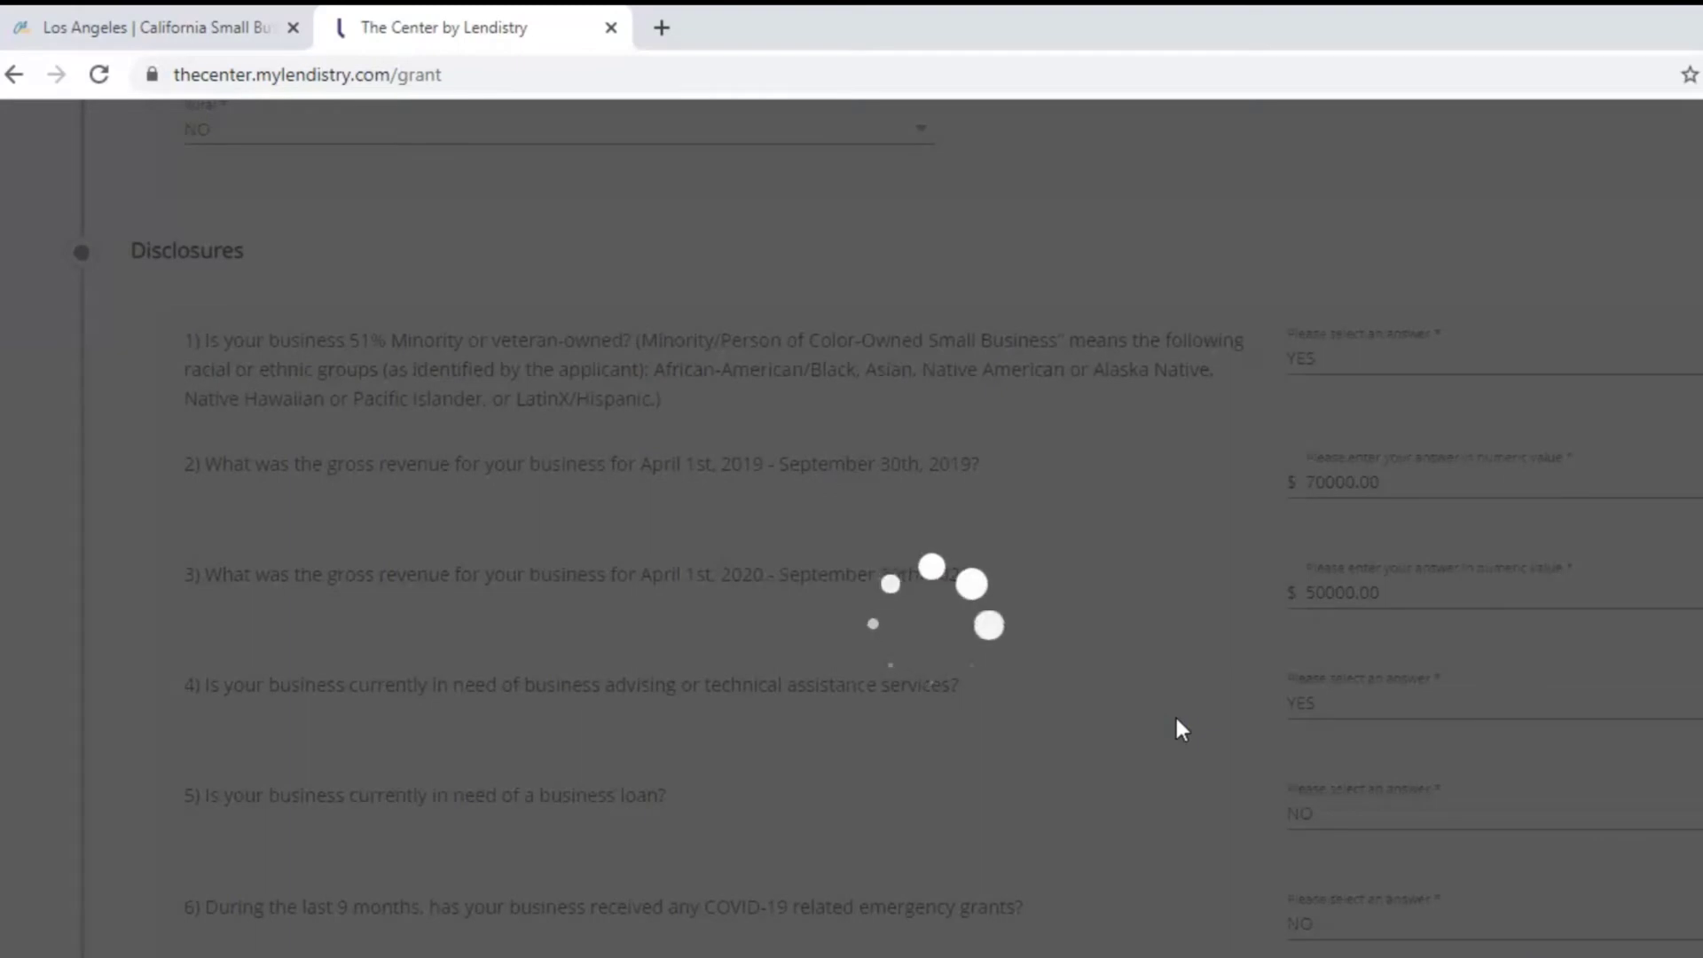